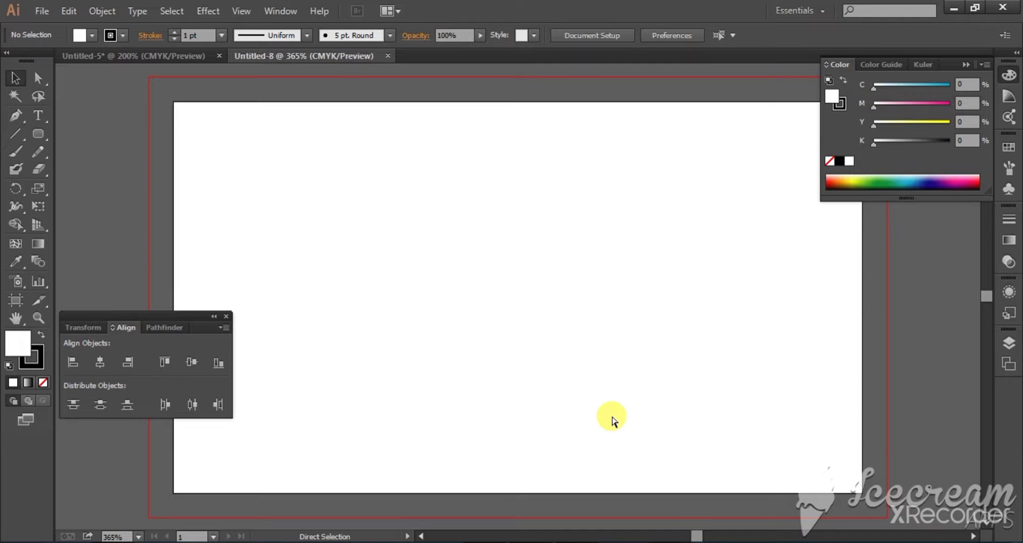
Draw a white rectangle with no stroke covering the whole bleed area around the artboard
key(ctrl+minus)
key(ctrl+minus)
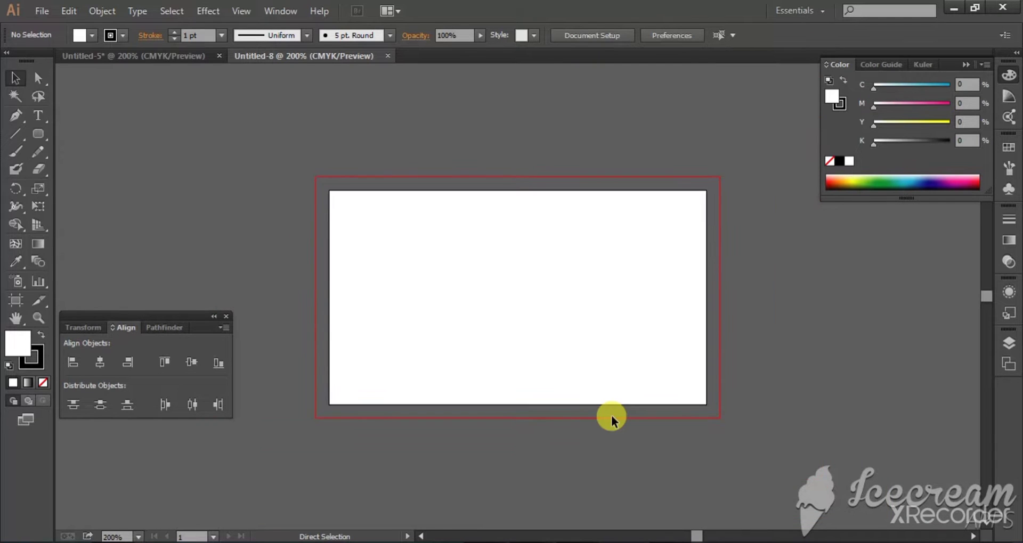
drag(151, 315, 152, 421)
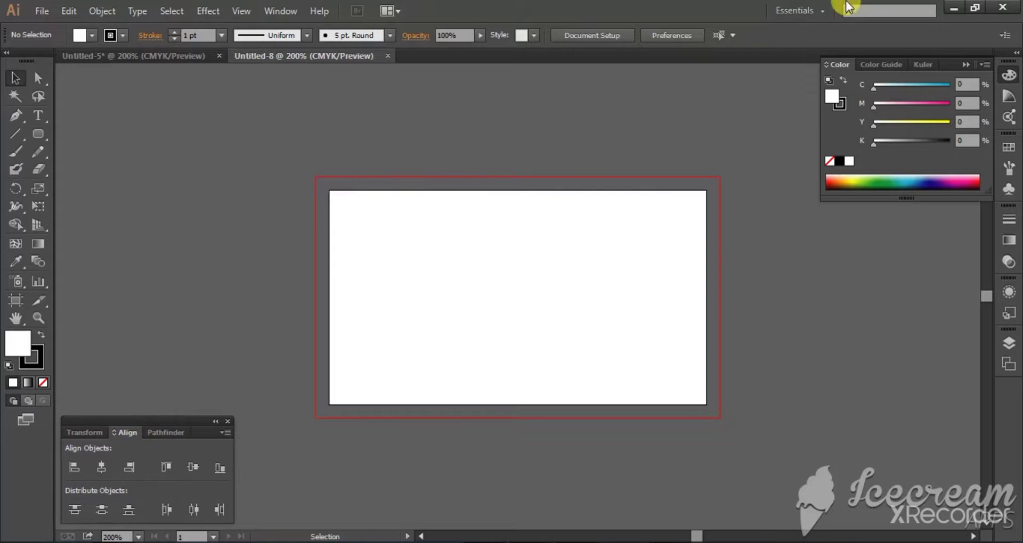
click(123, 36)
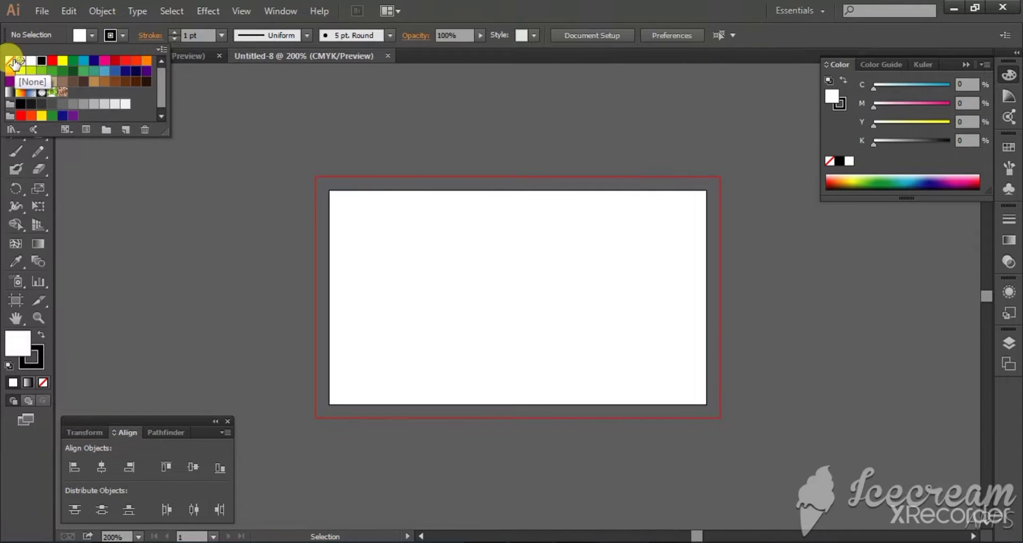
click(13, 62)
click(217, 163)
drag(37, 138, 69, 136)
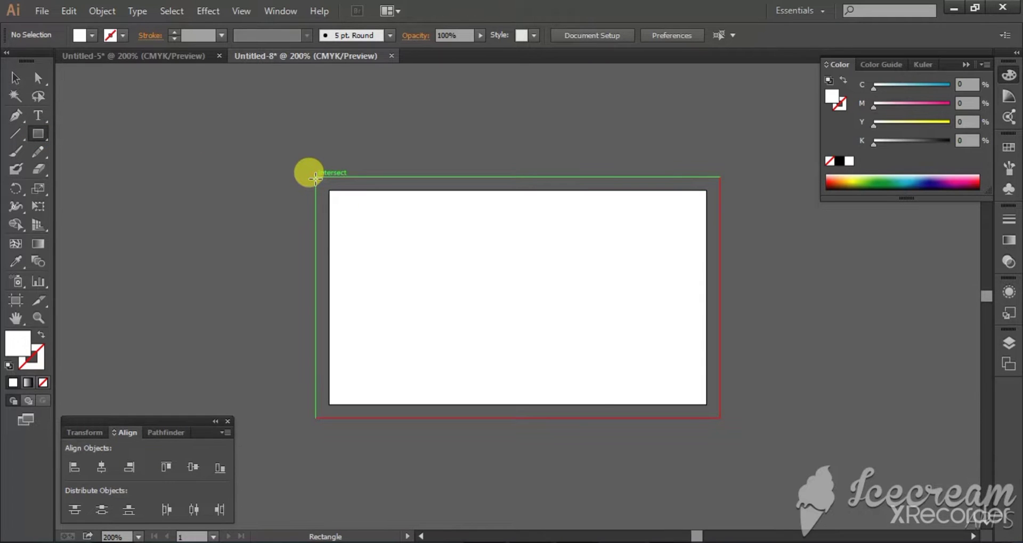
drag(315, 177, 719, 417)
Lock the white background rectangle in place
click(95, 12)
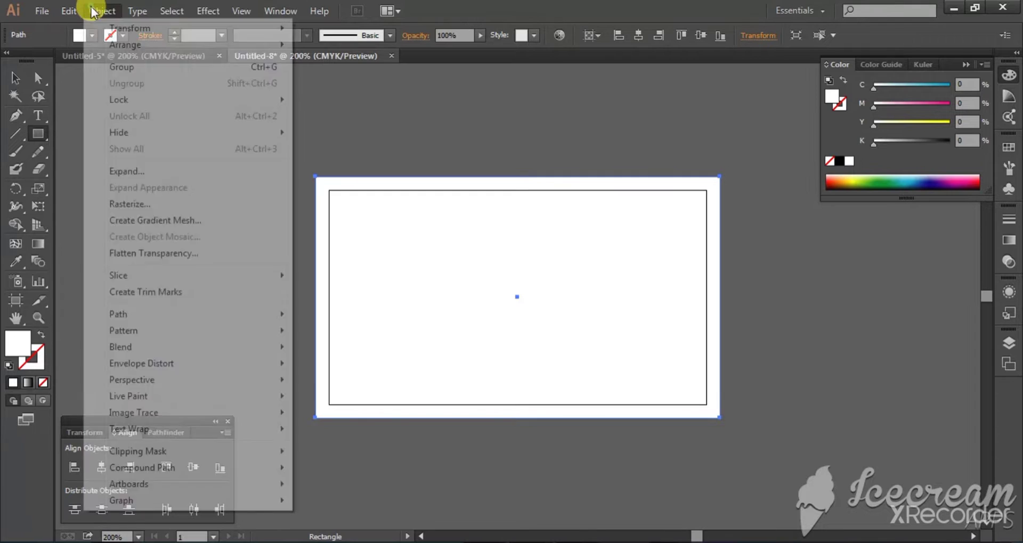
mouse_move(134, 100)
click(388, 96)
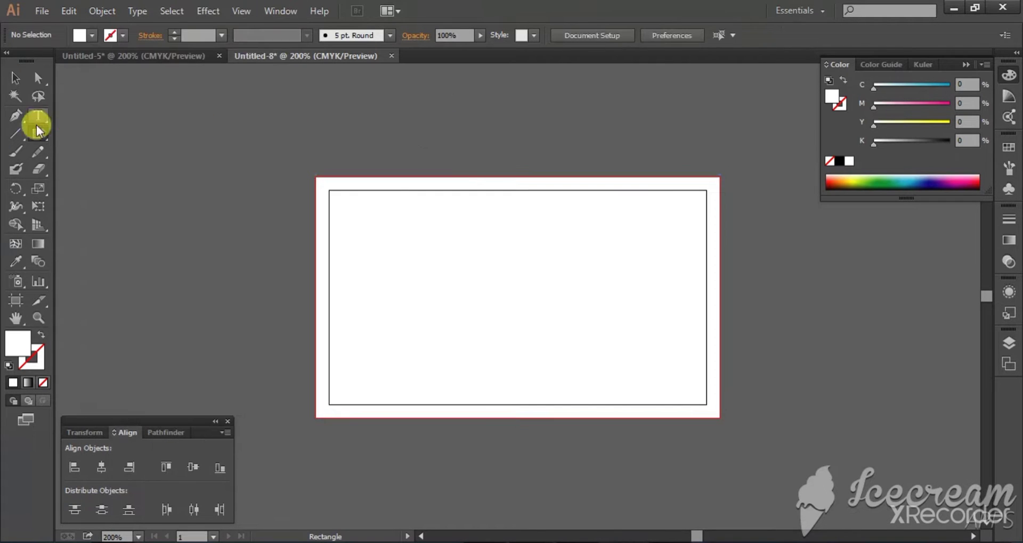
Create a white rounded square rotated about 50° counter-clockwise, overlapping the card's left edge
drag(37, 129, 79, 154)
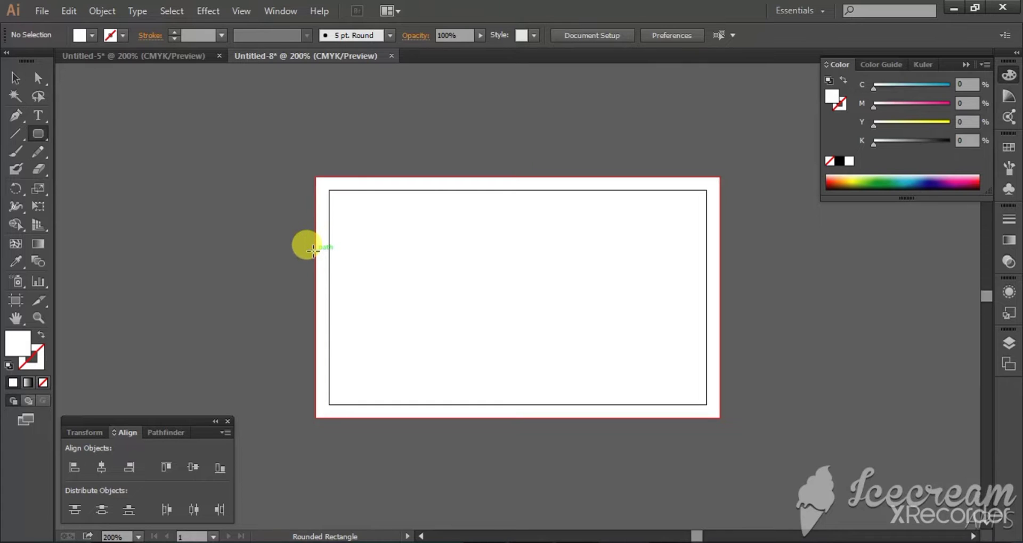
drag(296, 248, 361, 352)
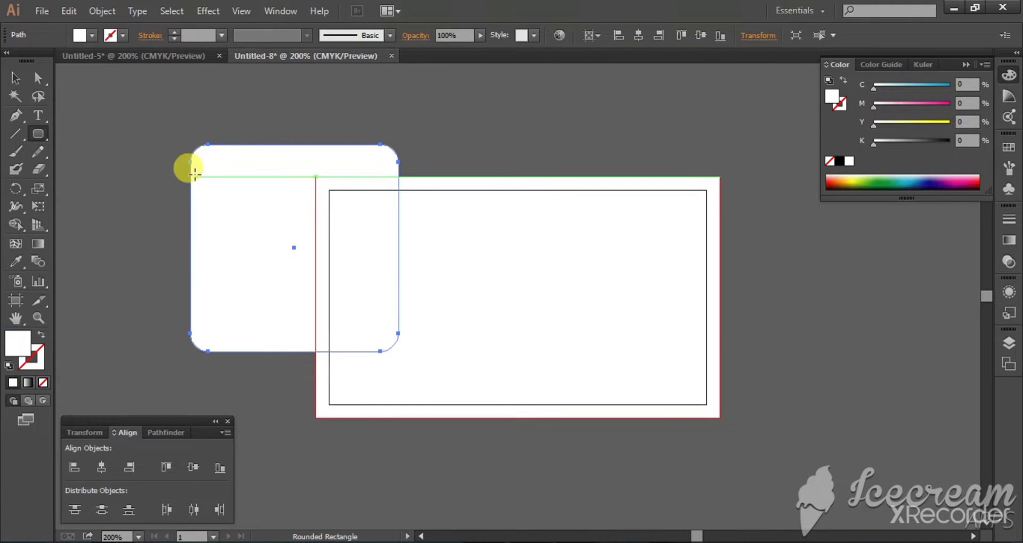
click(15, 78)
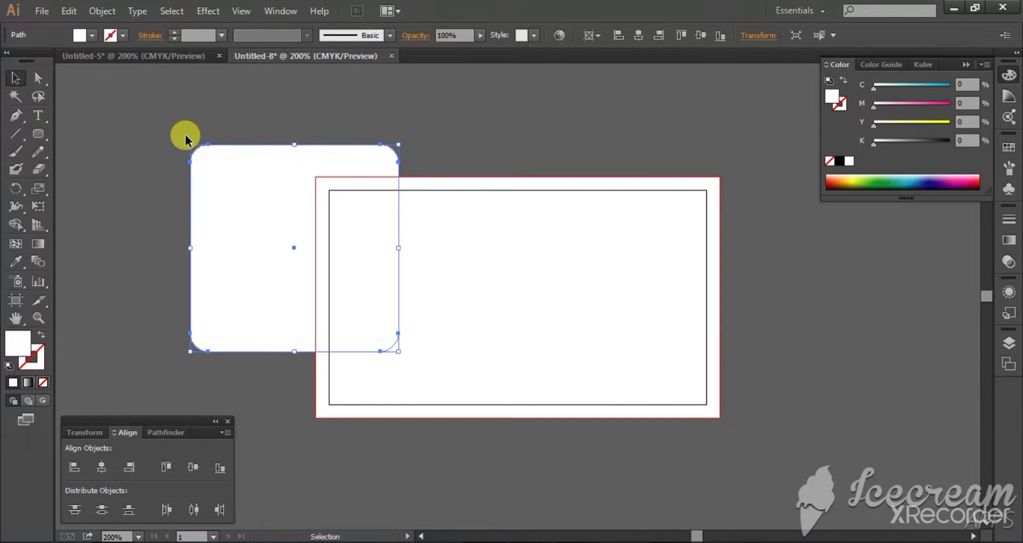
drag(187, 140, 166, 260)
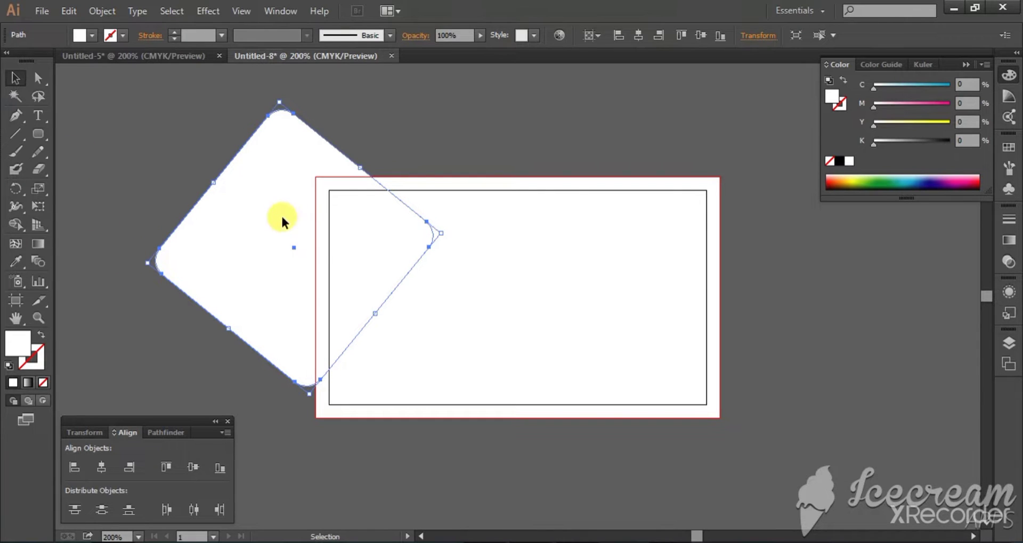
drag(281, 216, 290, 268)
click(151, 166)
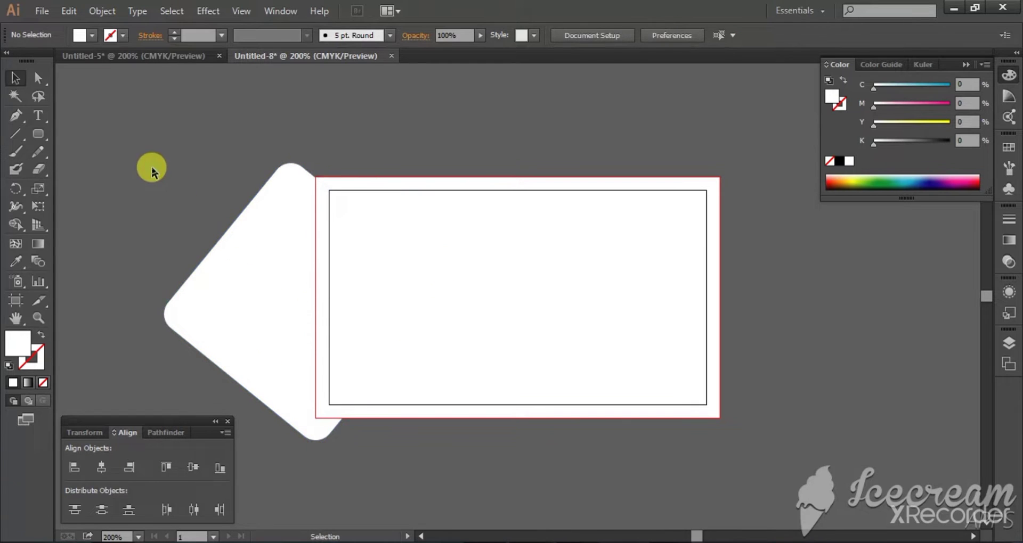
click(266, 218)
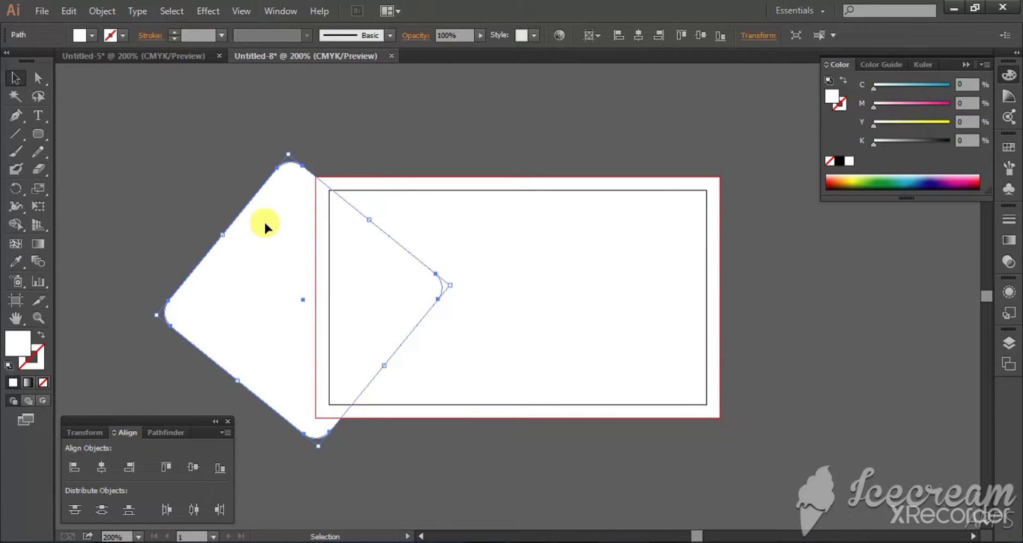
click(406, 155)
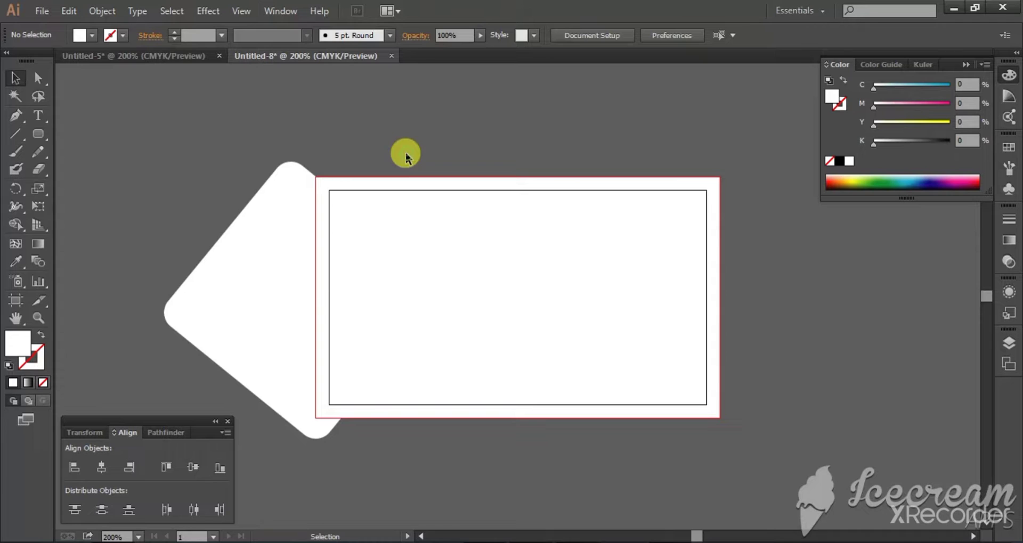
Duplicate the tilted rounded square directly above the original and add two more copies stepped slightly down and to the right
click(325, 277)
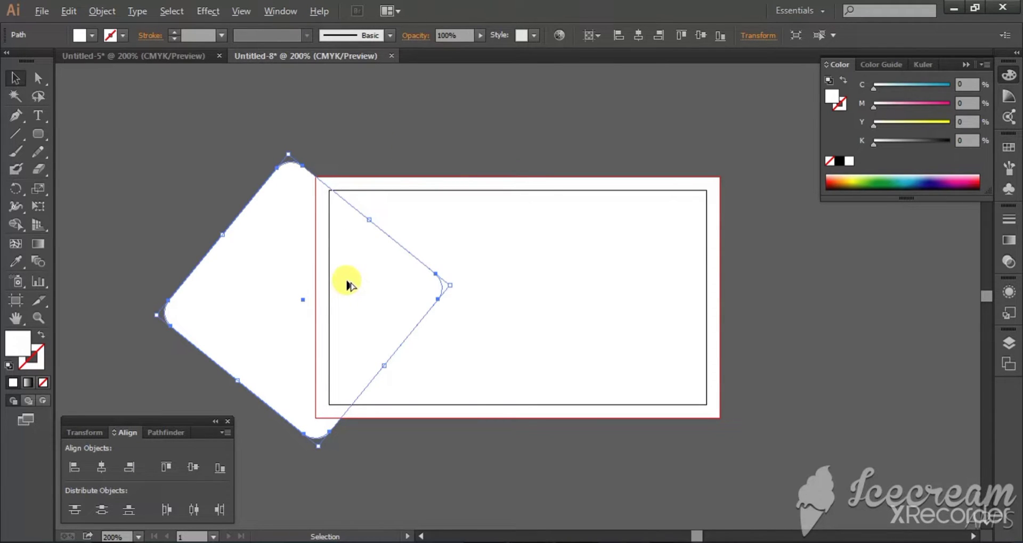
drag(347, 282, 349, 124)
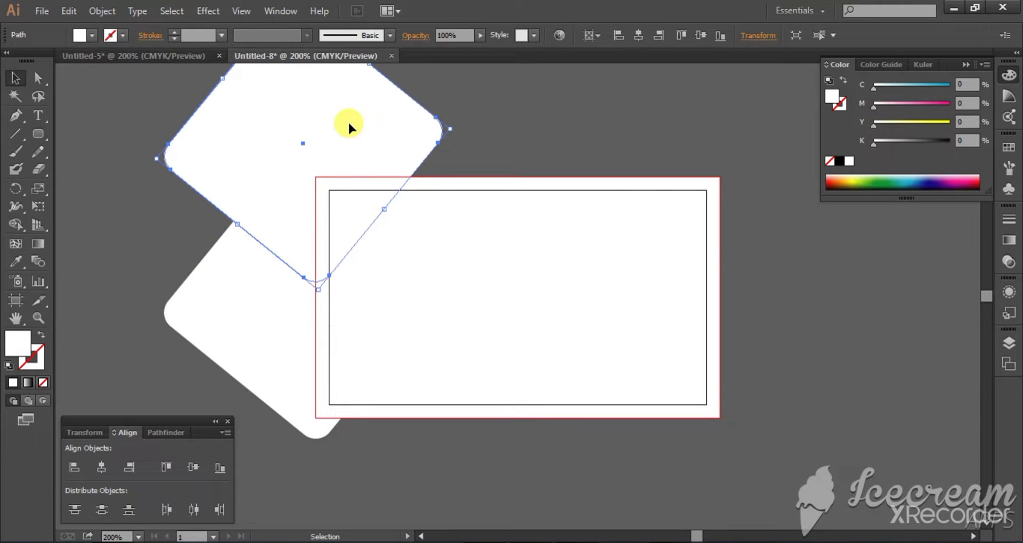
drag(334, 130, 387, 159)
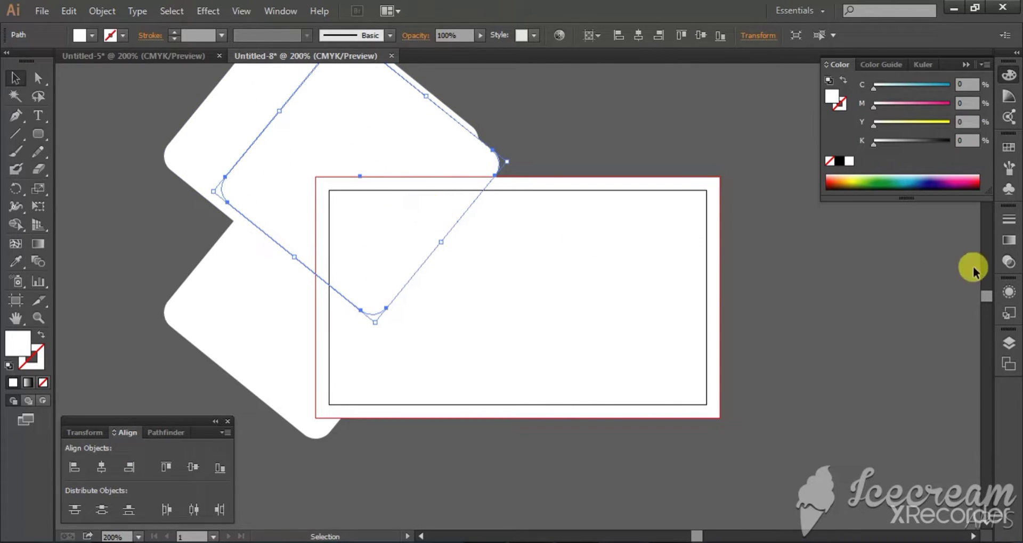
Fill the rightmost copy of the rounded square with the dark green swatch (C 90, M 30, Y 95, K 30)
click(80, 36)
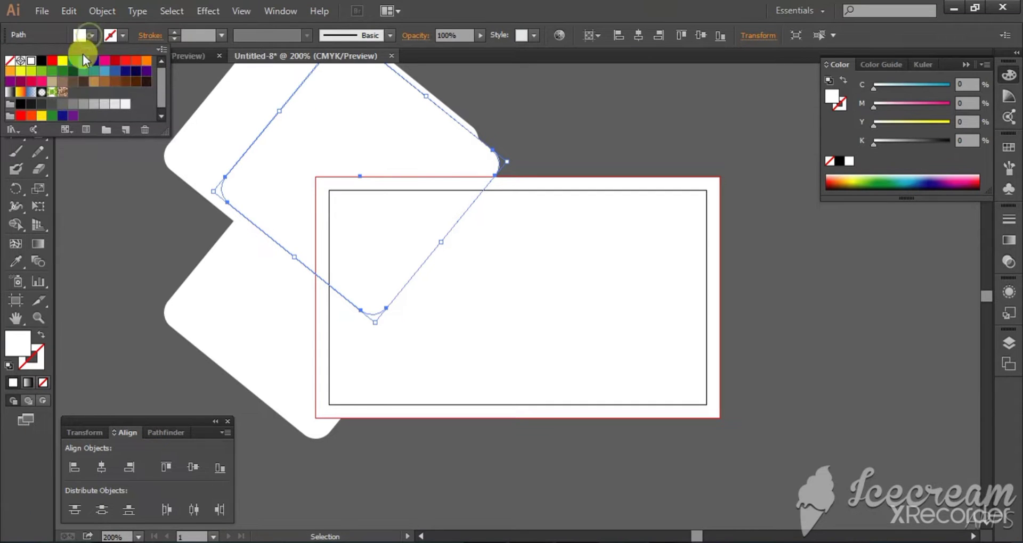
click(74, 78)
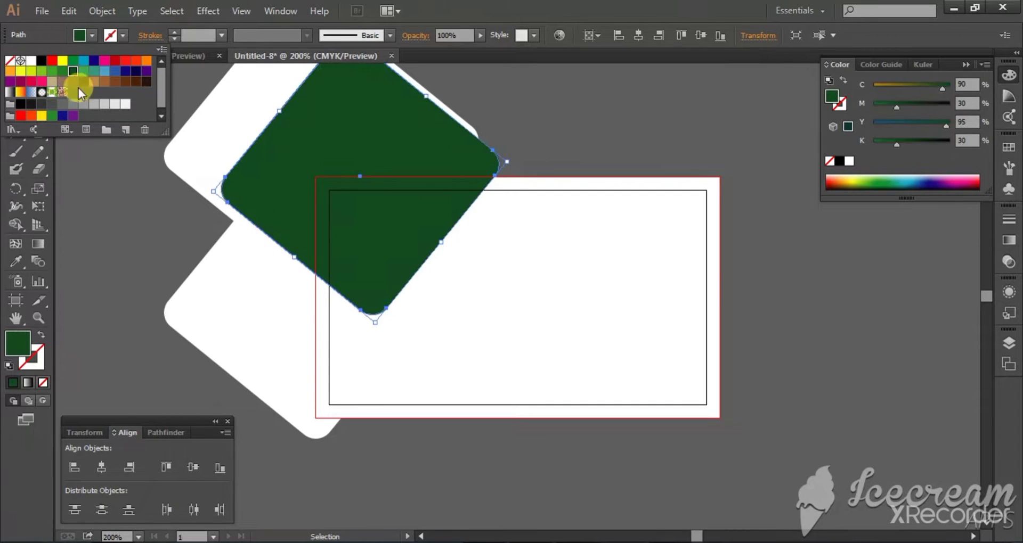
click(153, 225)
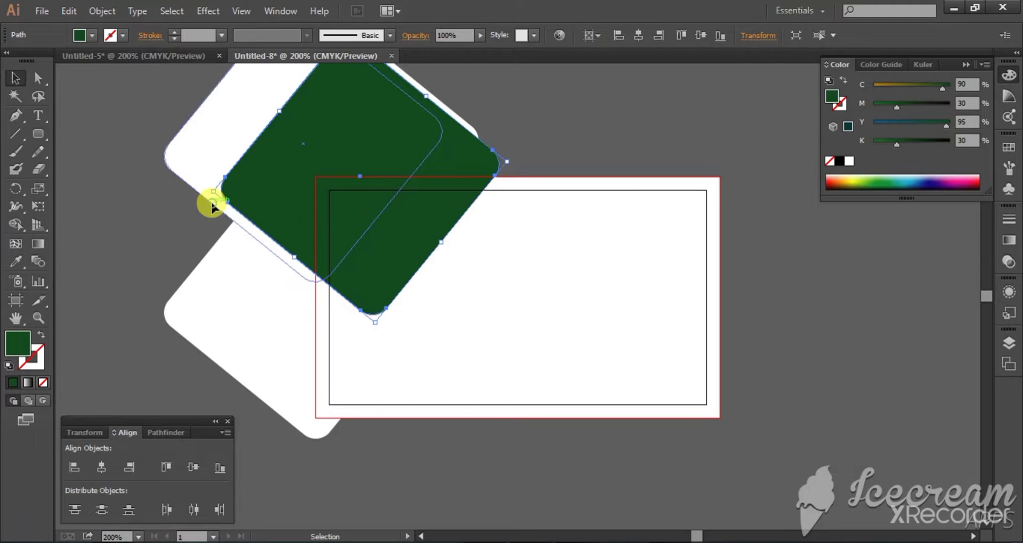
click(212, 206)
click(423, 223)
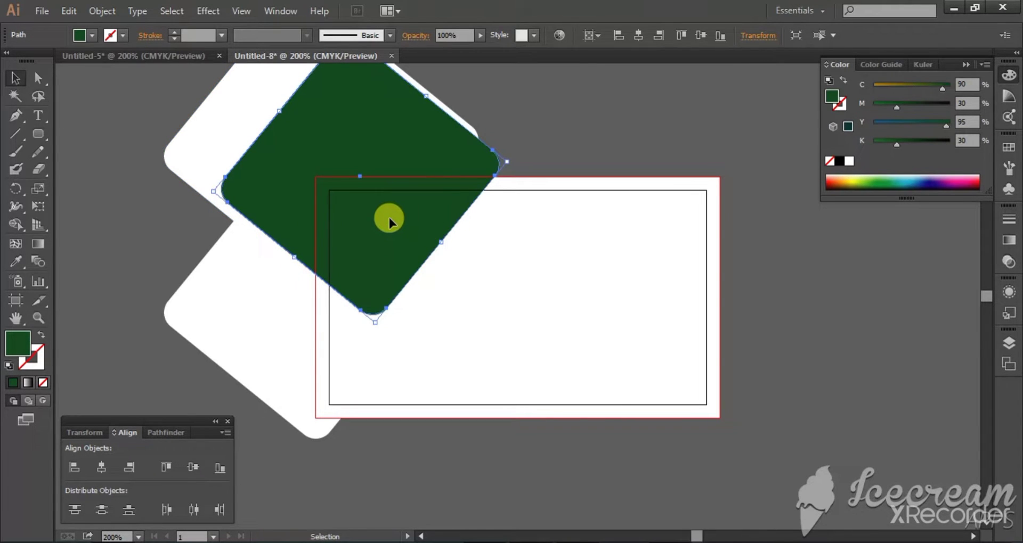
Bring the lower white rounded square to the front, over the dark green one
click(260, 321)
right_click(262, 322)
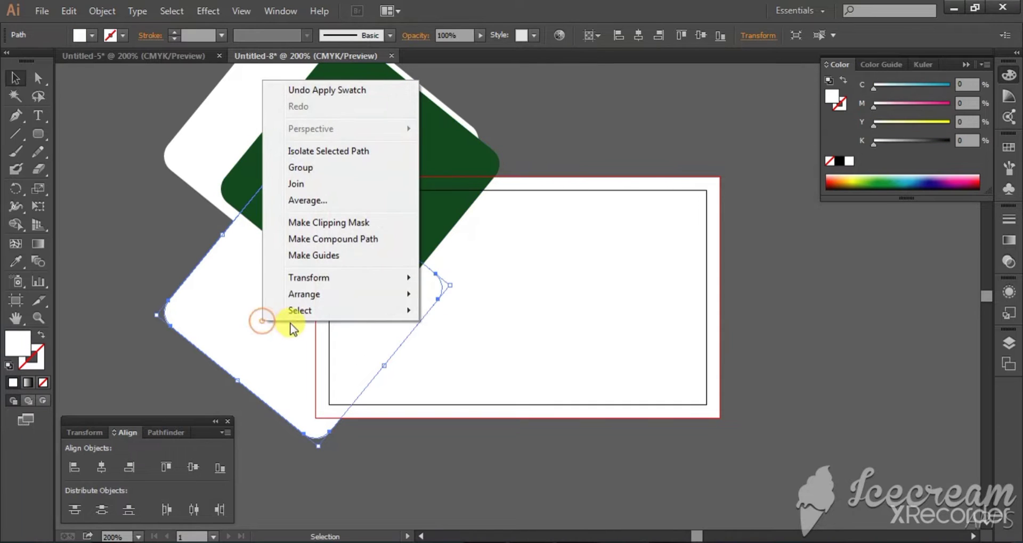
mouse_move(375, 296)
click(449, 296)
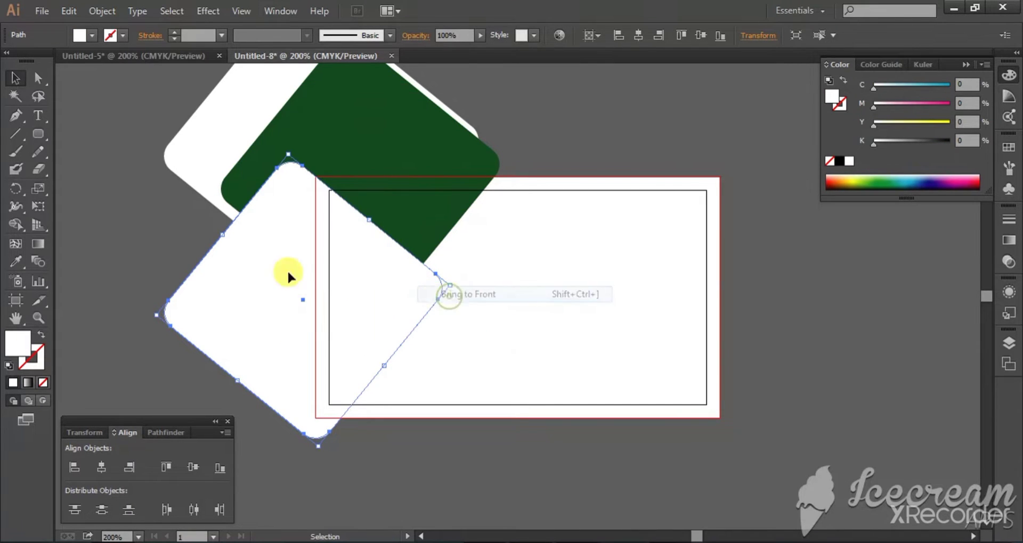
Fill the middle upper copy with the dark green swatch and lighten it by setting K to 15%
click(139, 206)
drag(215, 135, 238, 149)
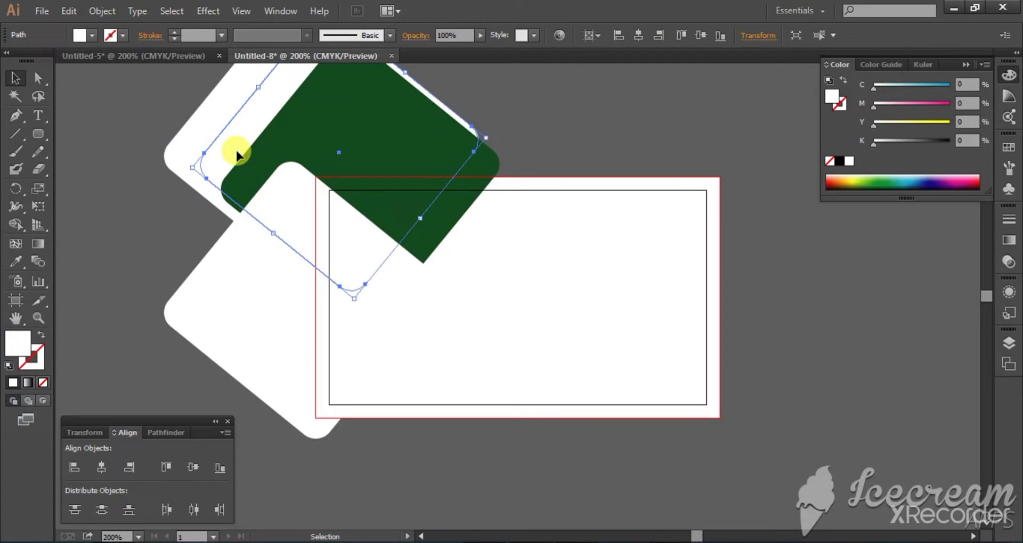
click(94, 39)
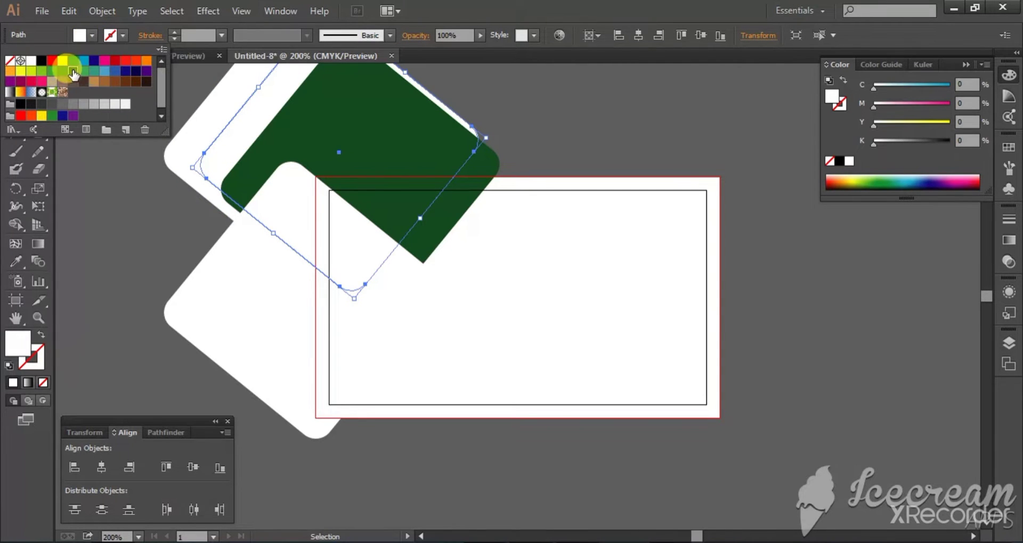
click(73, 75)
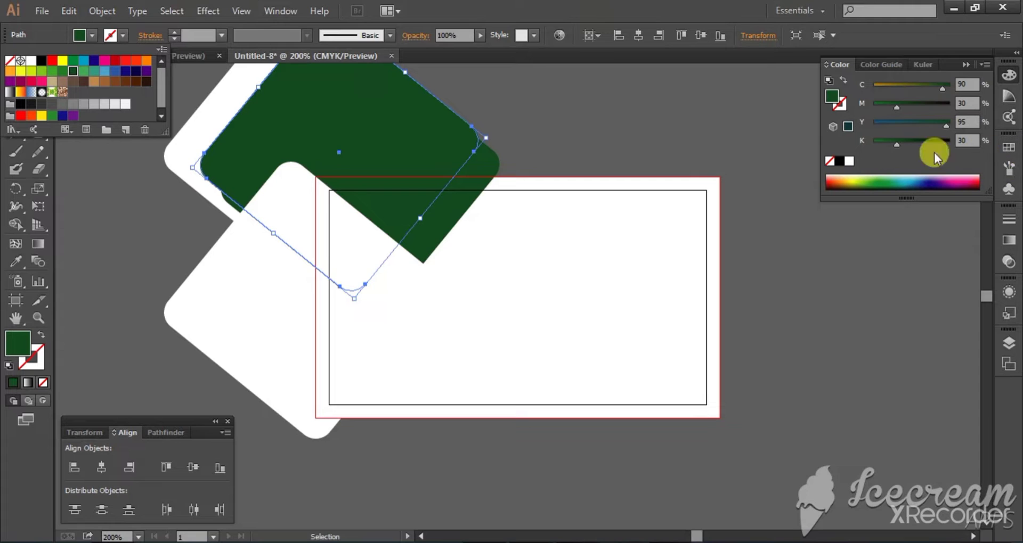
click(895, 143)
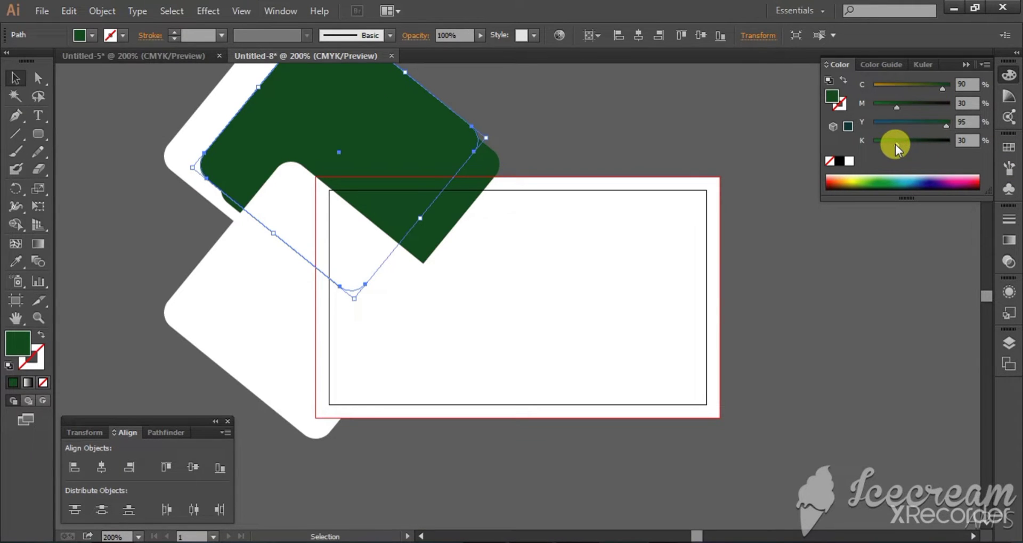
drag(894, 145, 887, 145)
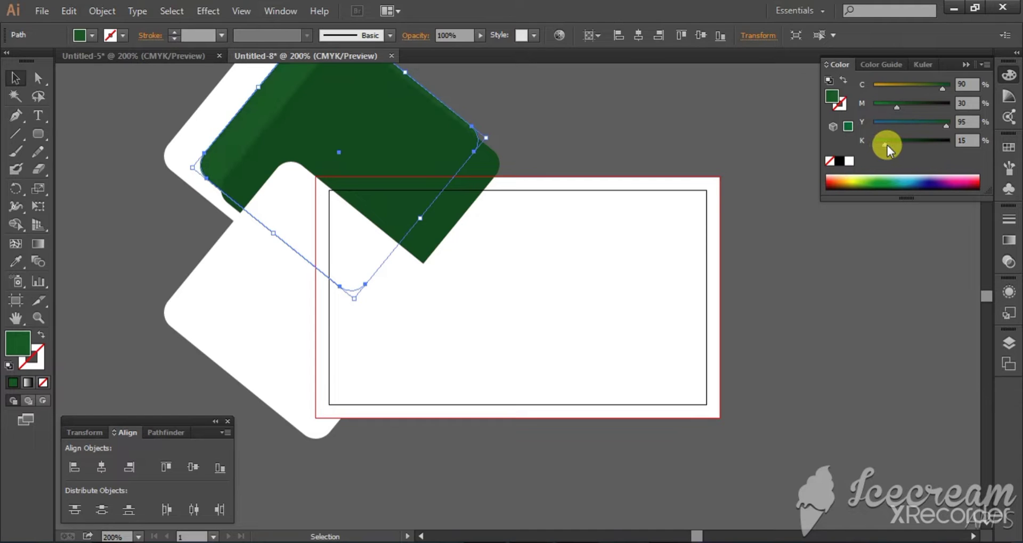
click(594, 116)
Bring the lighter green rounded square to the front of the stack
click(419, 159)
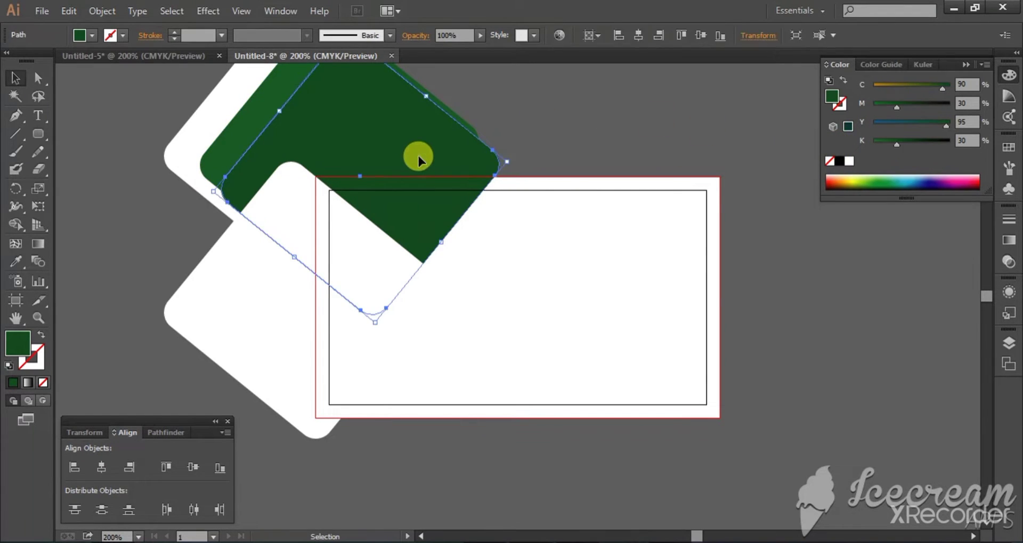
click(466, 122)
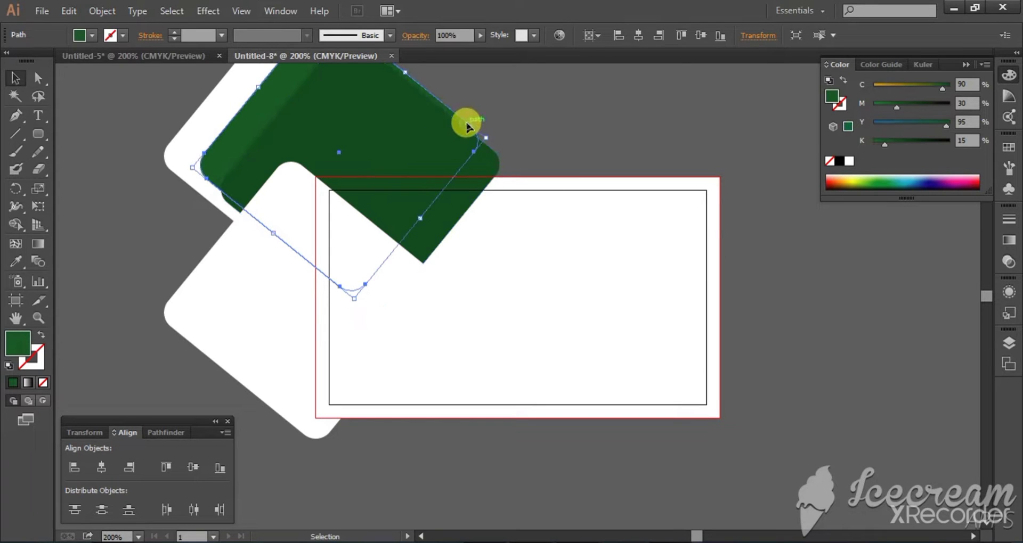
right_click(607, 225)
mouse_move(679, 429)
mouse_move(717, 441)
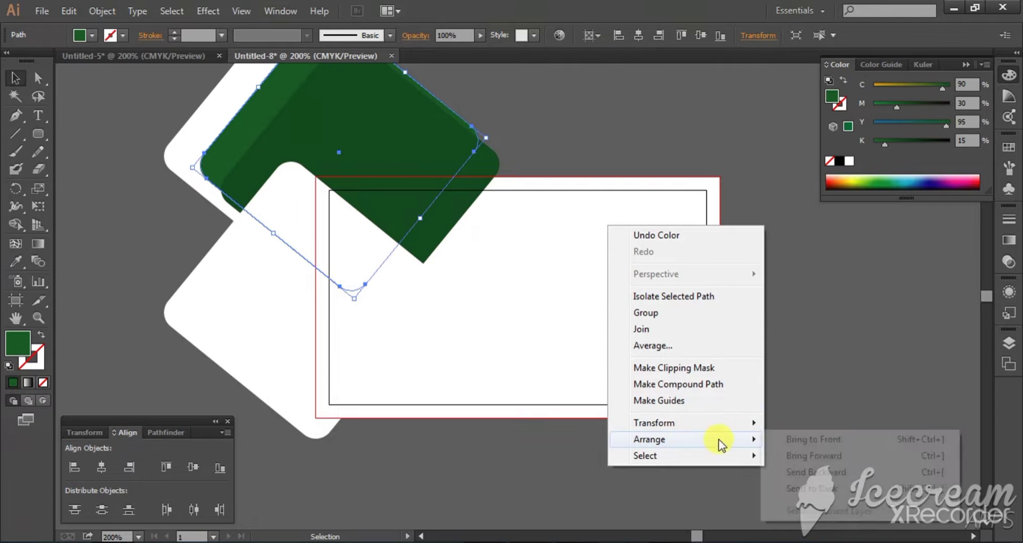
click(784, 444)
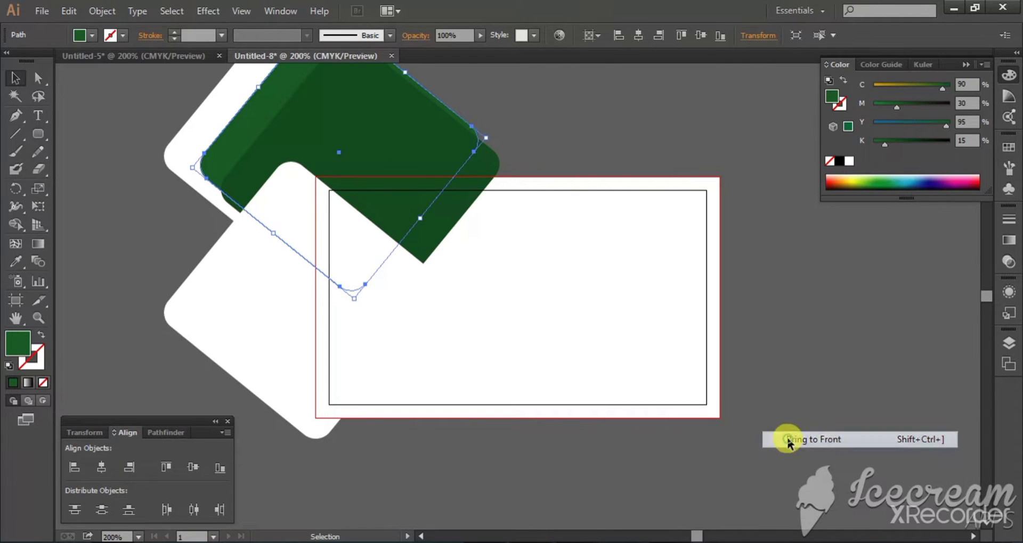
click(779, 347)
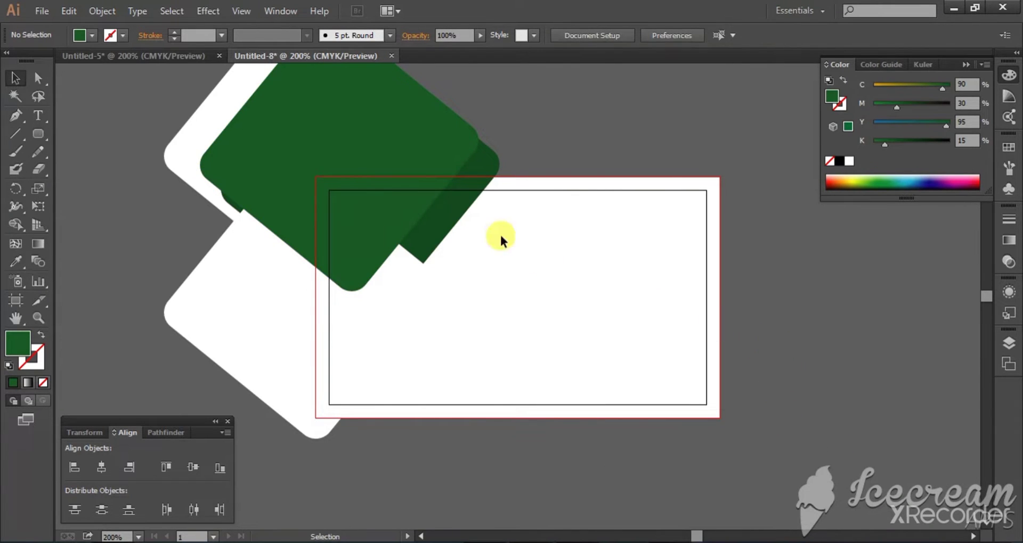
Bring the upper white rounded square to the front, over both green squares
click(178, 150)
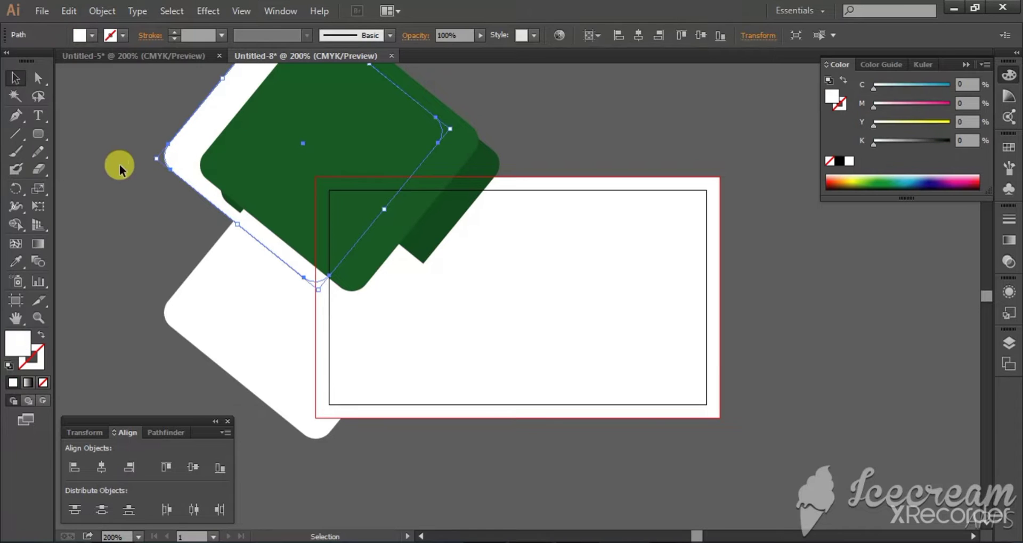
right_click(116, 238)
mouse_move(253, 451)
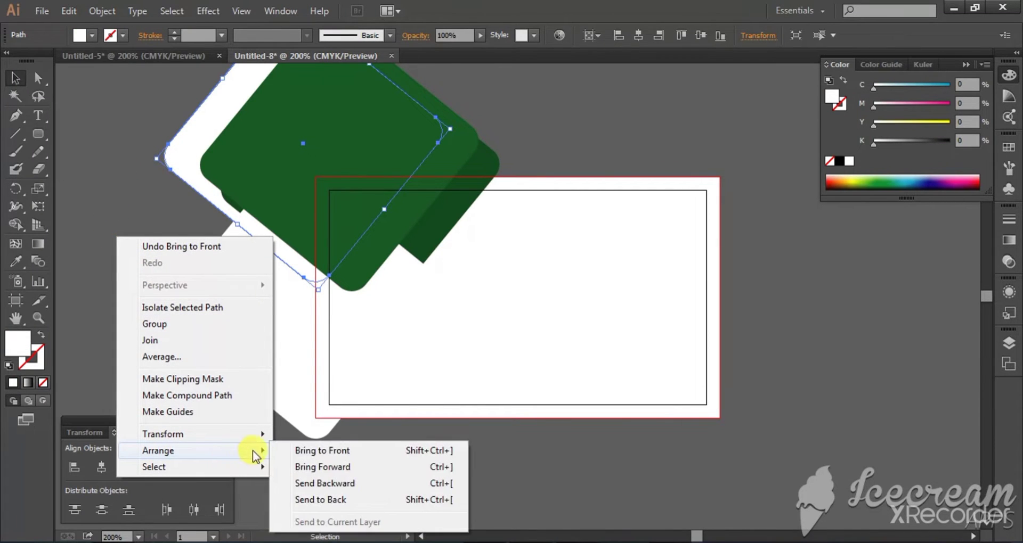
click(290, 454)
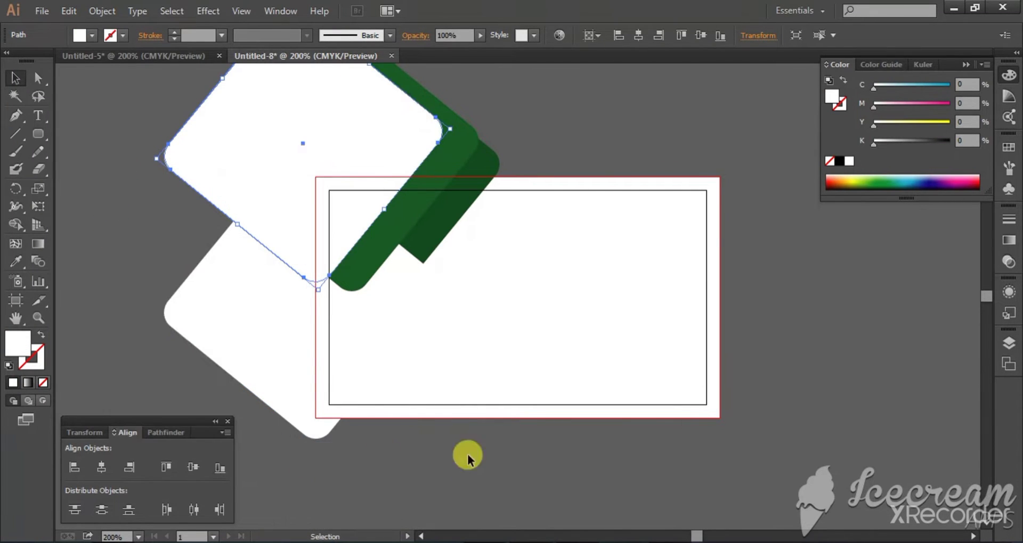
Bring the lower white rounded square to the front of the stack, over the green squares
click(524, 446)
click(309, 336)
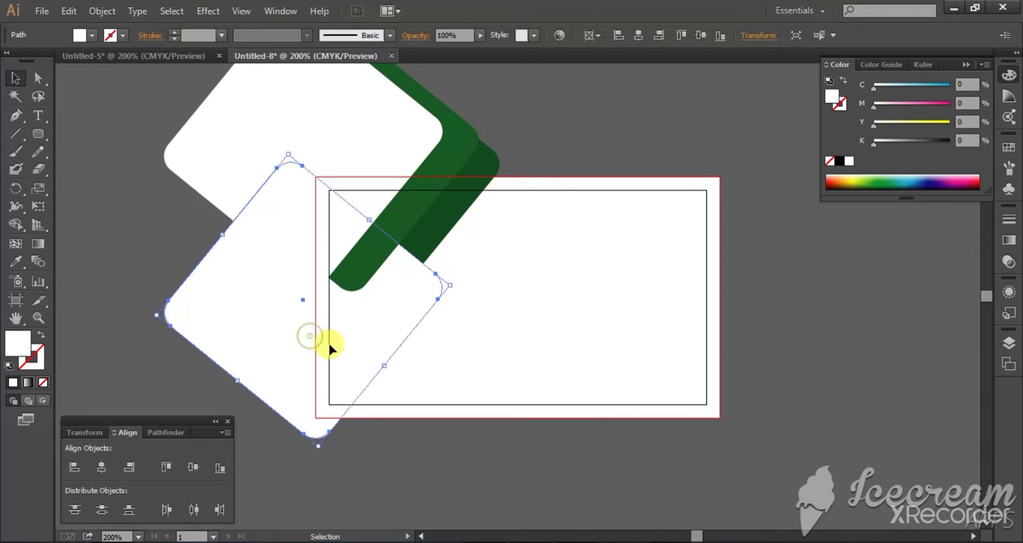
right_click(758, 455)
mouse_move(840, 426)
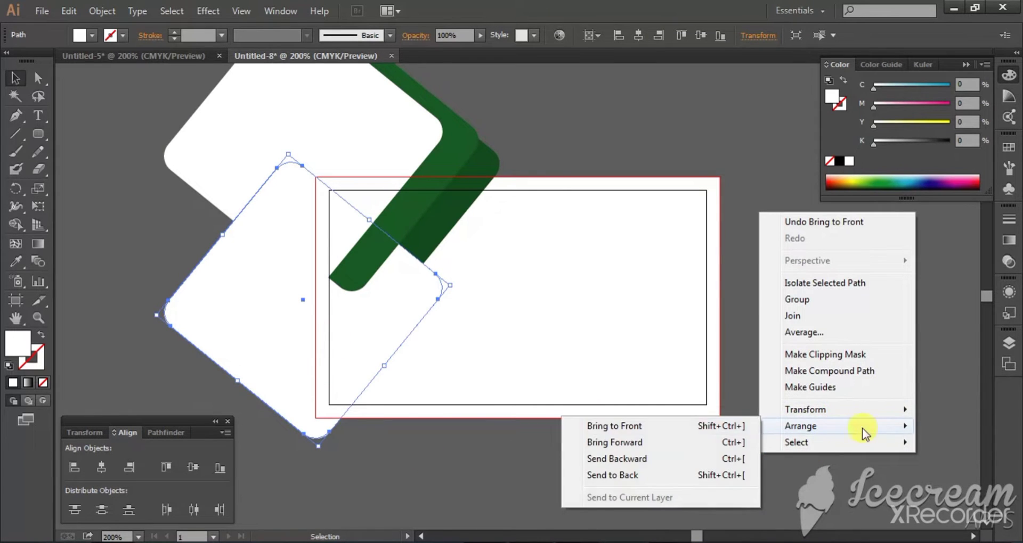
click(591, 425)
click(811, 373)
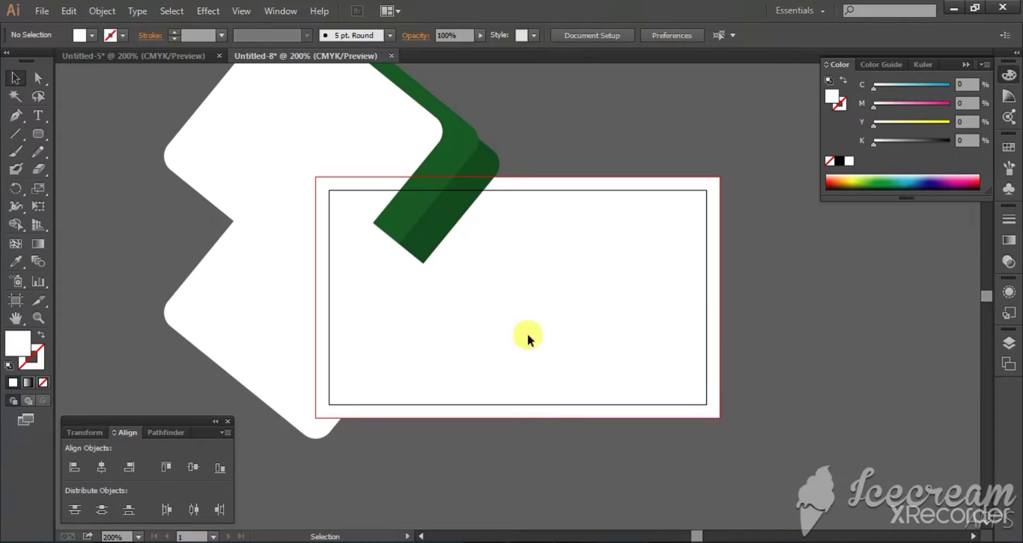
Adjust the lighter green rounded square's fill to C 90, M 22, Y 82, K 15%
drag(386, 340, 421, 187)
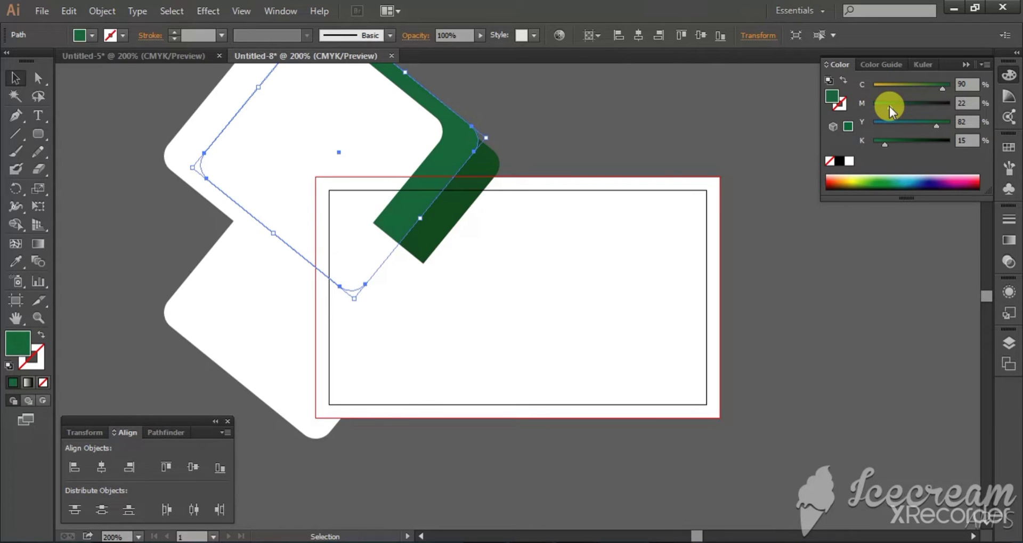
click(857, 317)
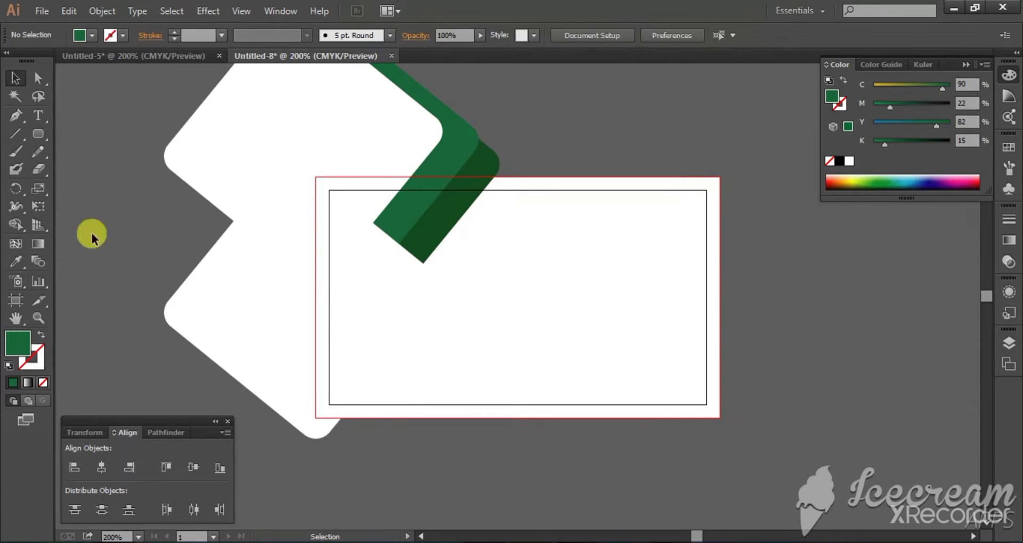
Unlock all locked objects in the document and clear the selection
scroll(146, 231, up, 2)
click(110, 10)
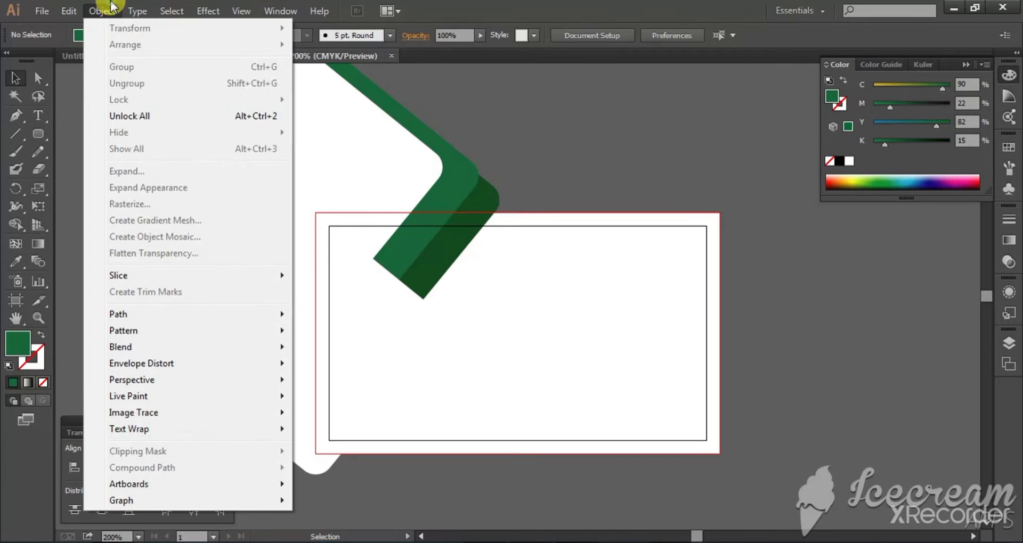
click(137, 116)
click(118, 156)
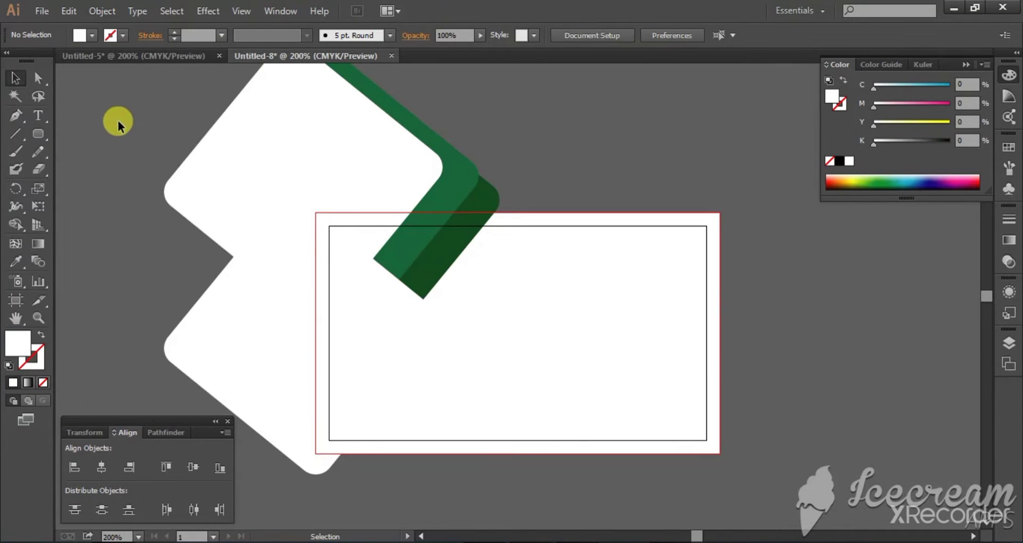
Select the card background with all rounded squares and remove every part outside the card's edges using Shape Builder
drag(117, 126, 724, 489)
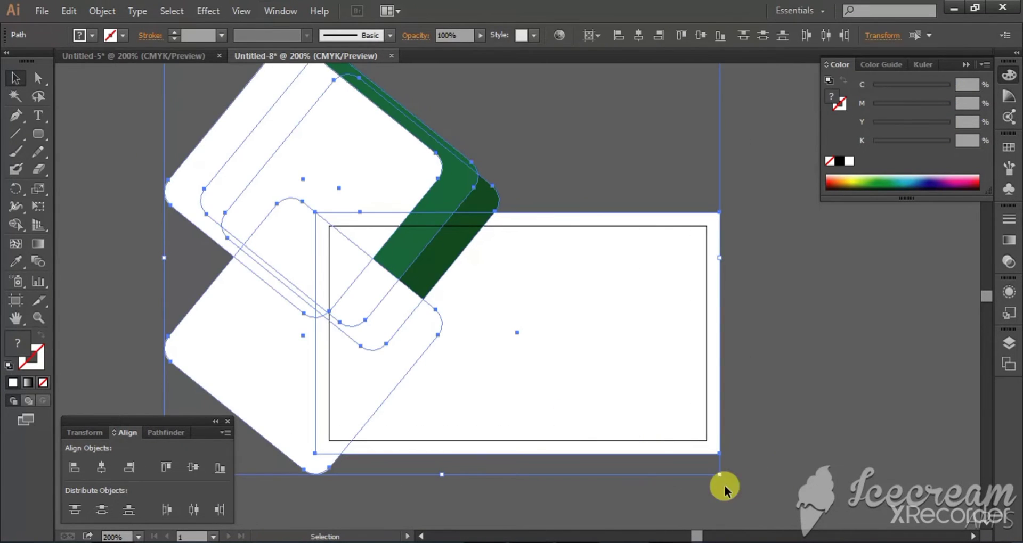
click(16, 224)
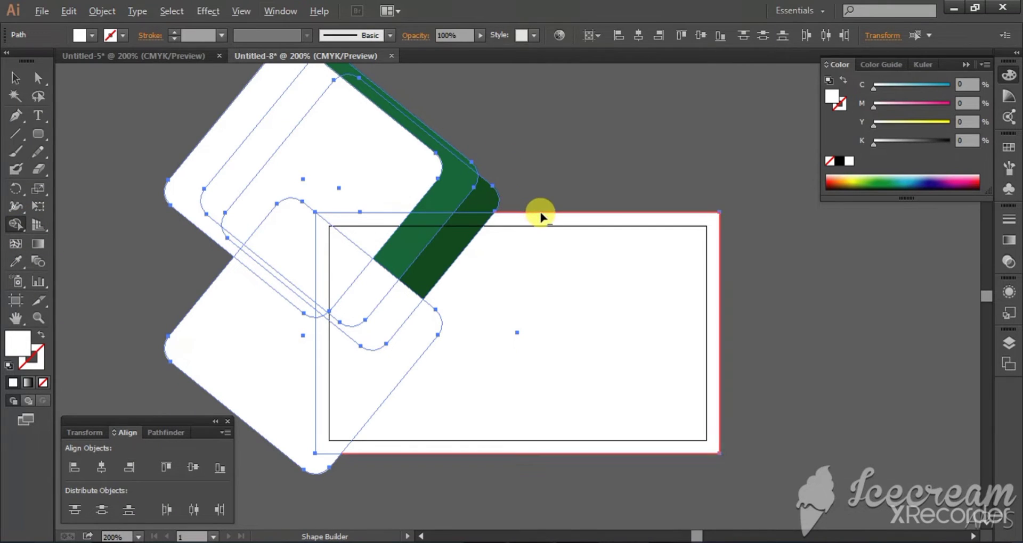
drag(472, 203, 382, 195)
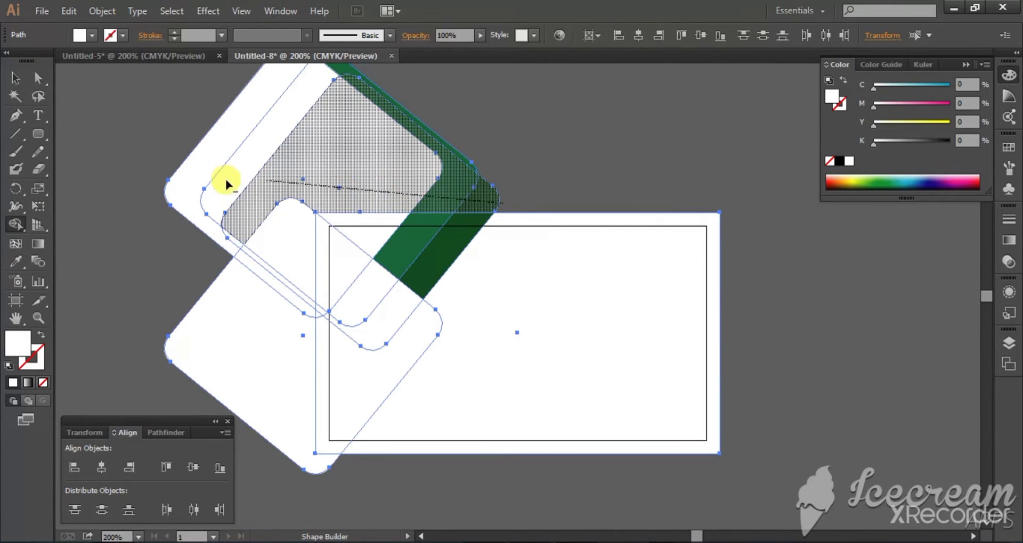
drag(226, 182, 176, 176)
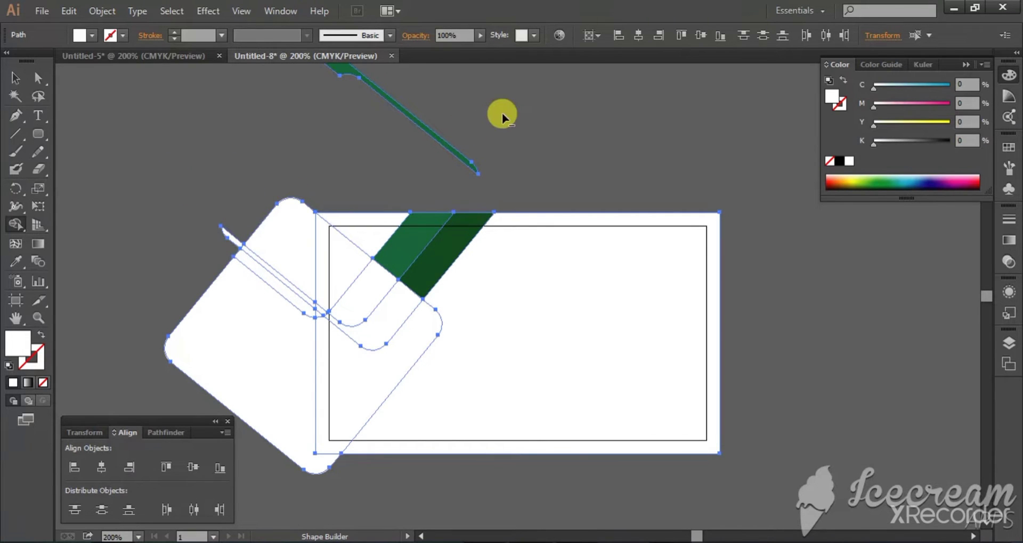
mouse_move(501, 113)
mouse_down()
mouse_move(317, 126)
mouse_move(290, 275)
mouse_move(292, 473)
mouse_up()
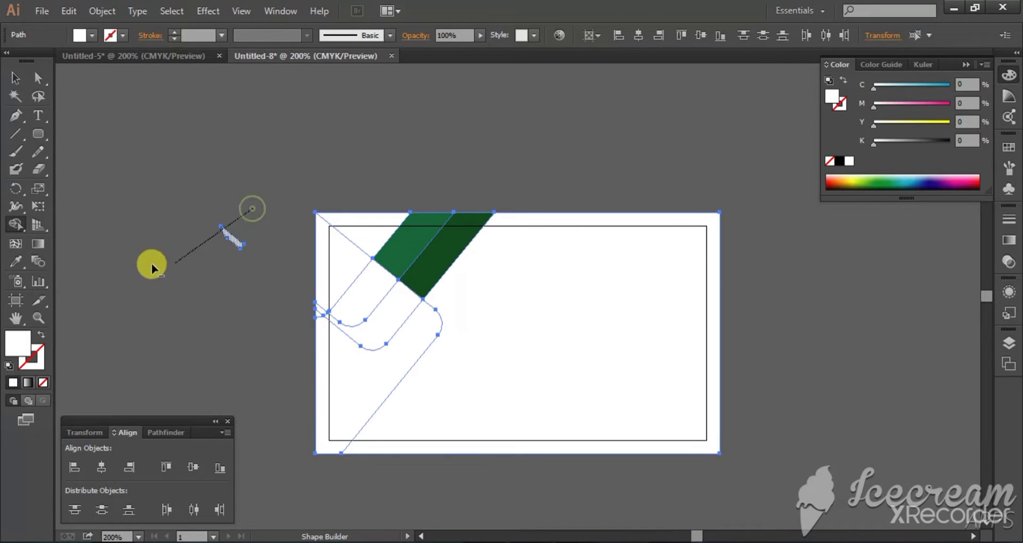
drag(151, 263, 149, 261)
click(13, 80)
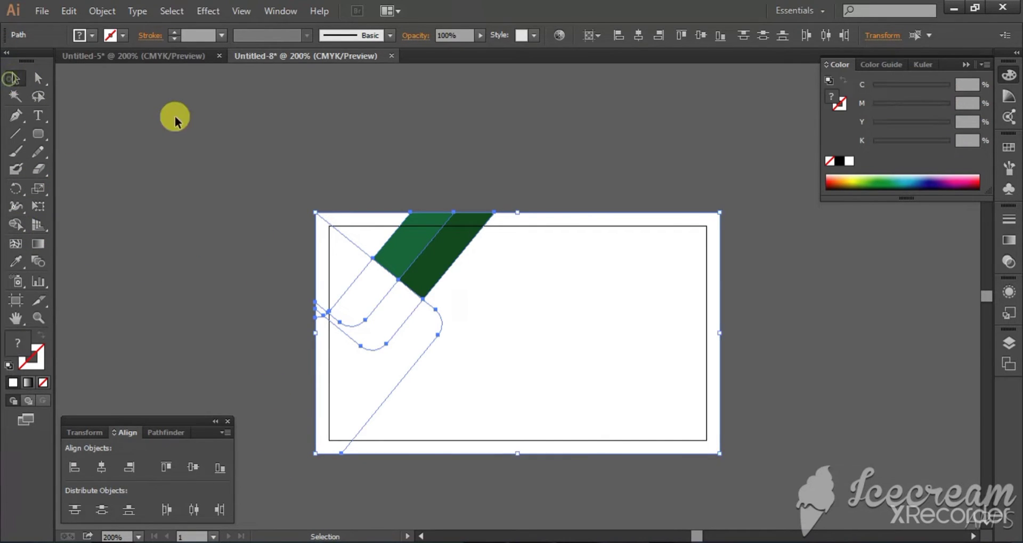
click(174, 114)
Fill the card's background rectangle with the dark grey swatch of K 90%
click(628, 214)
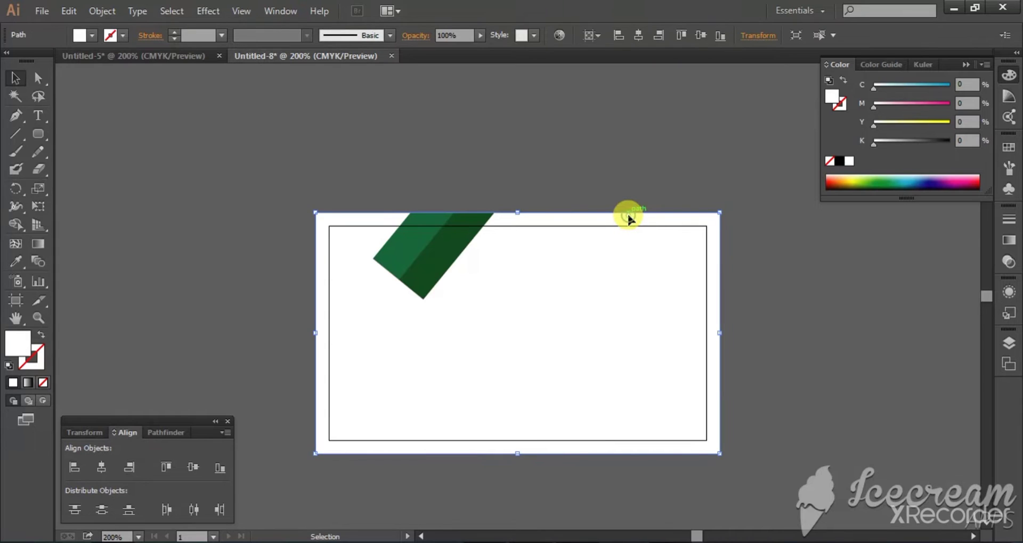
click(92, 37)
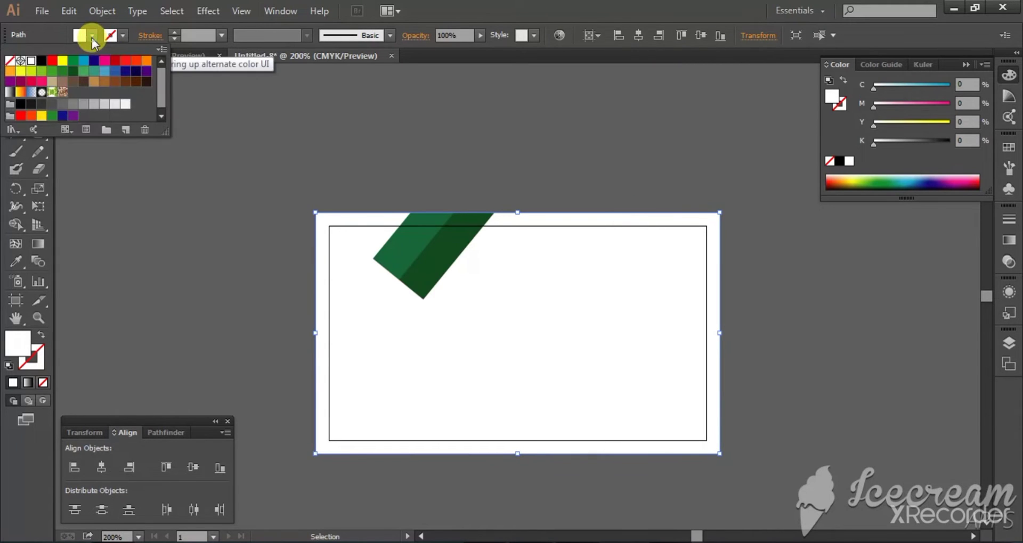
click(42, 104)
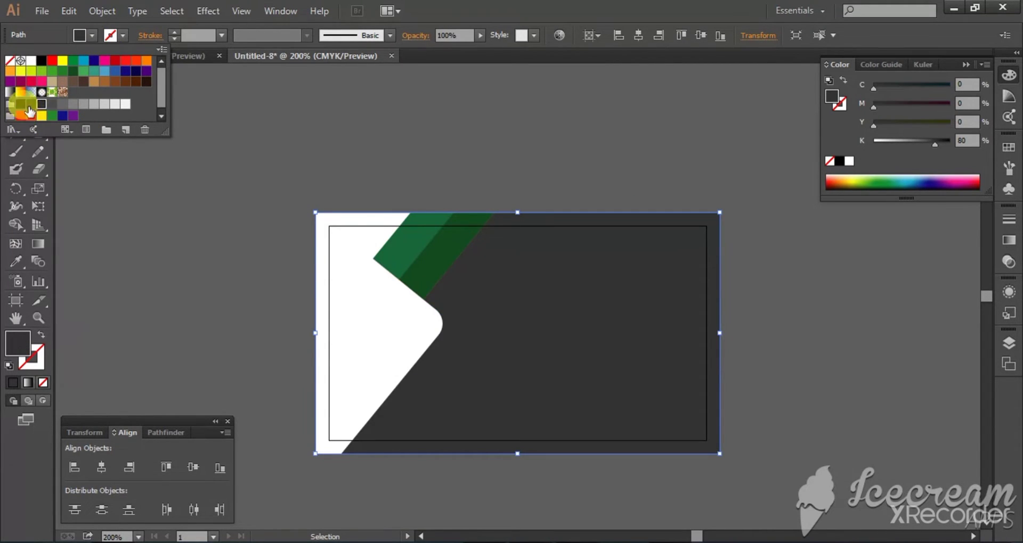
click(31, 105)
click(326, 151)
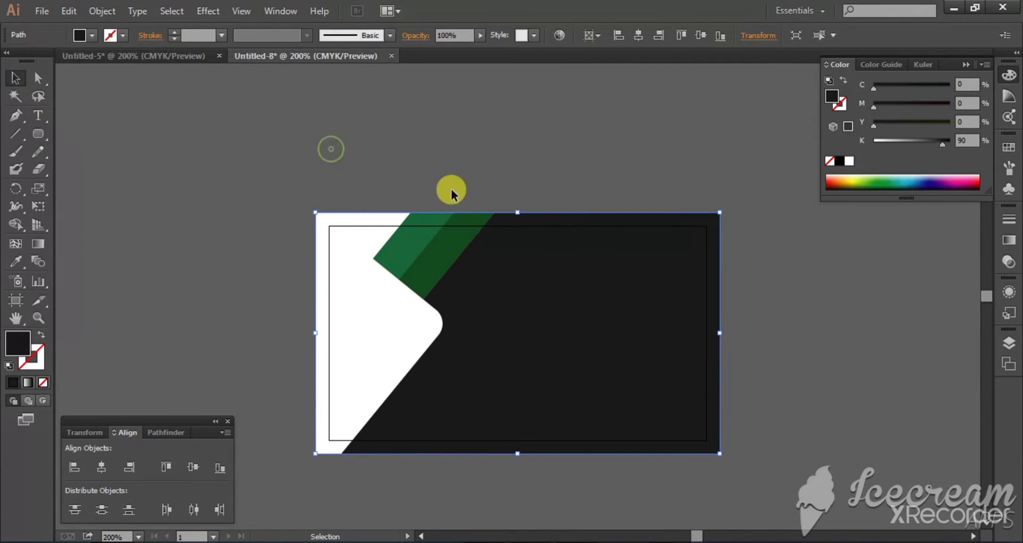
scroll(449, 191, down, 1)
click(793, 282)
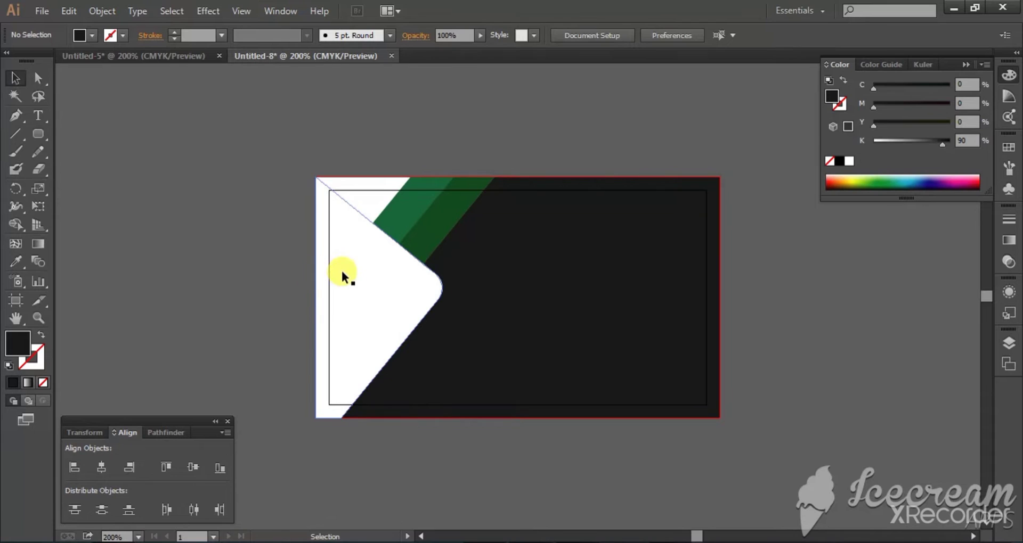
click(374, 280)
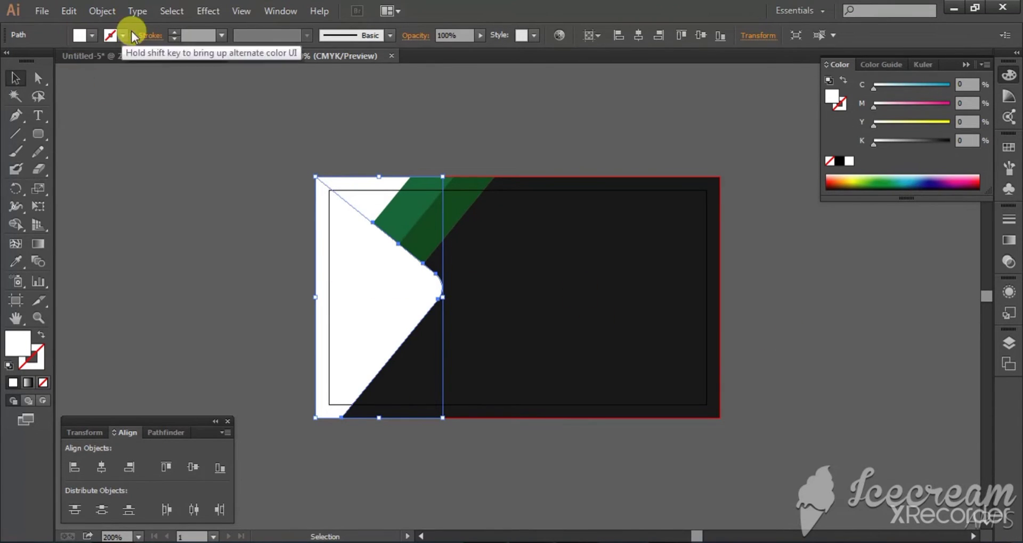
click(261, 151)
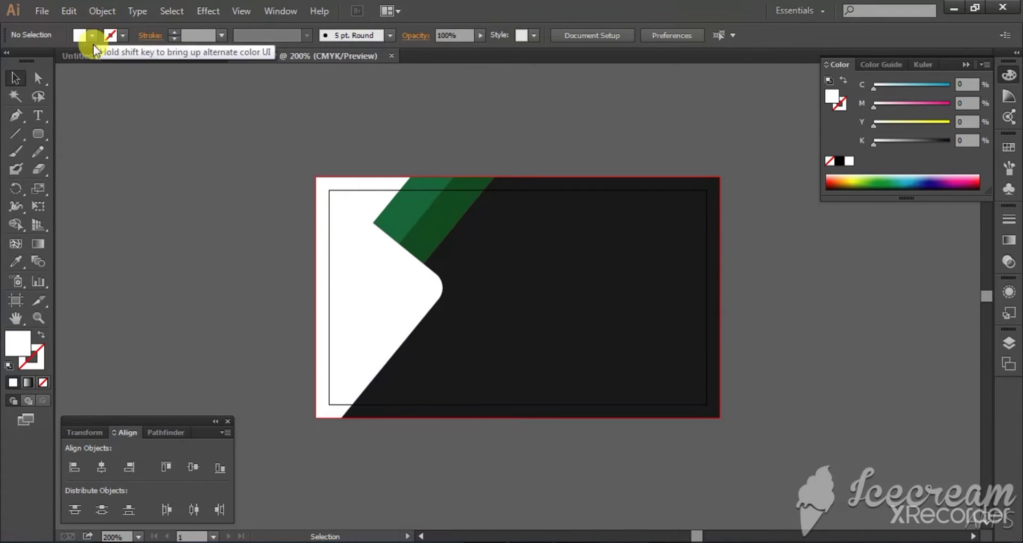
Copy the Company Name text and flower logo from the Untitled-5 document onto the white area of the Untitled-8 card
click(109, 55)
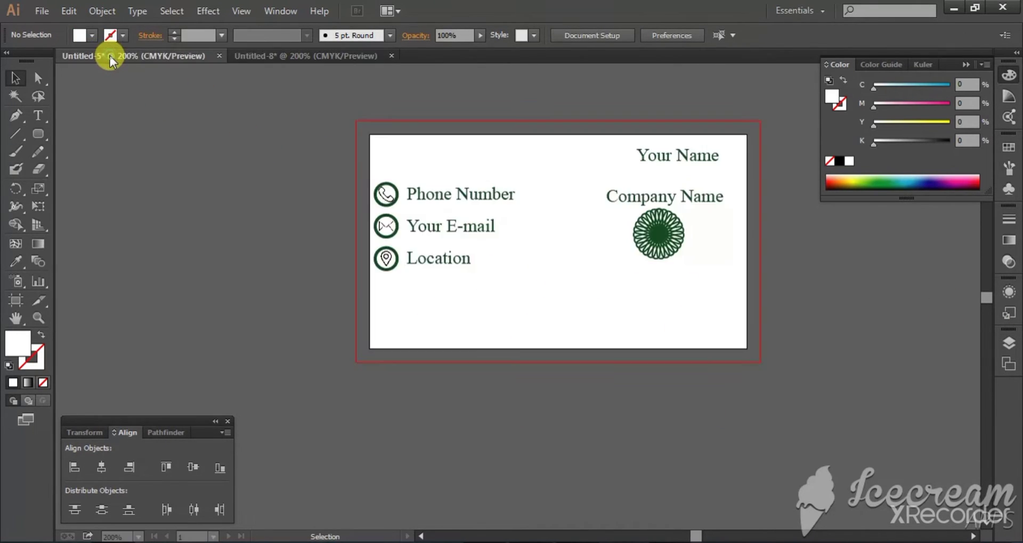
drag(595, 176, 701, 254)
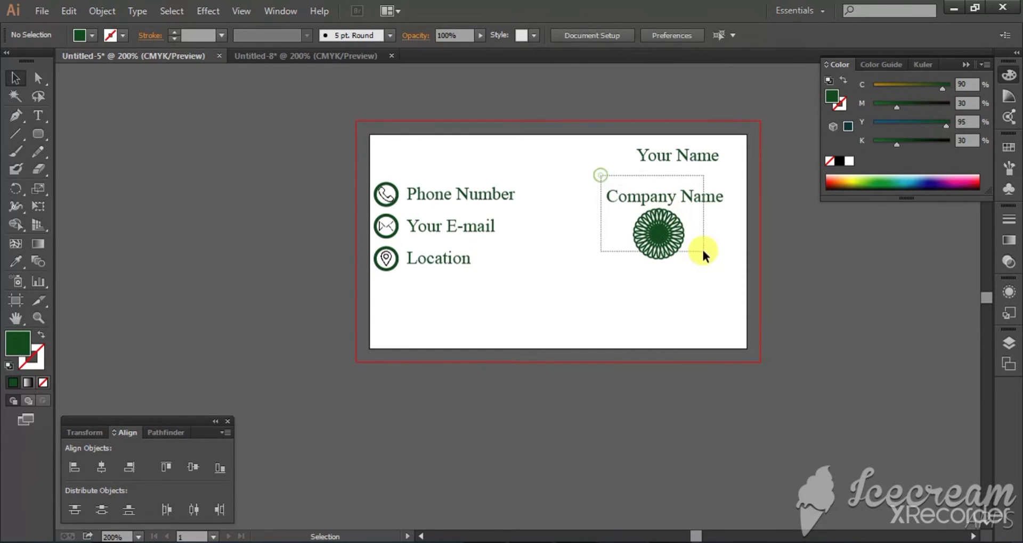
drag(639, 196, 320, 56)
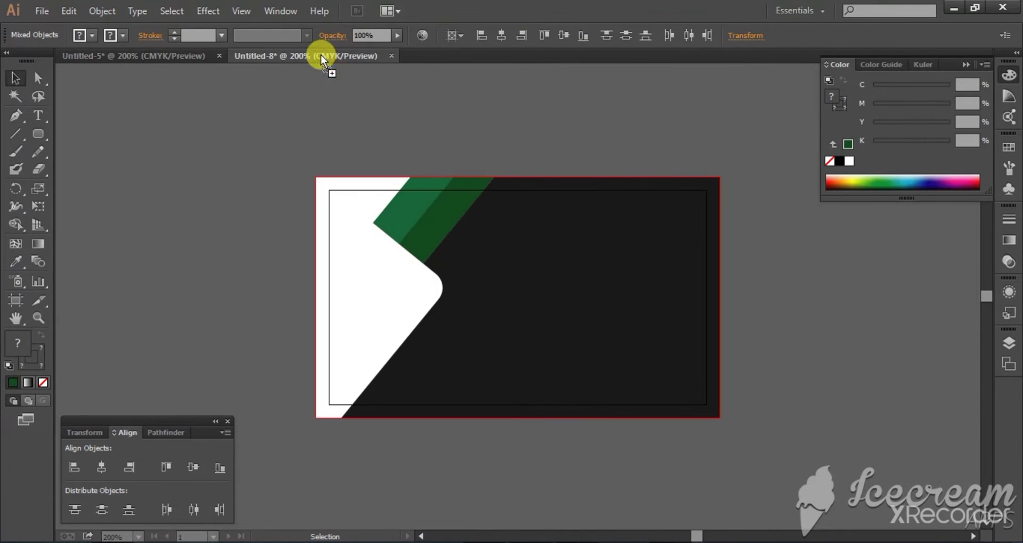
drag(374, 282, 367, 302)
click(221, 248)
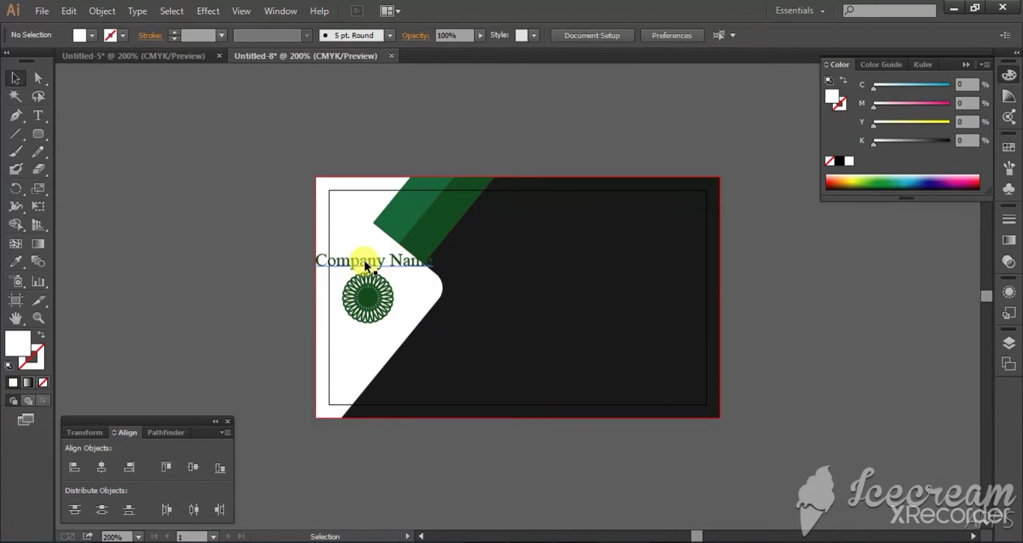
Arrange the flower logo above the Company Name text and scale the logo down slightly
drag(357, 261, 359, 334)
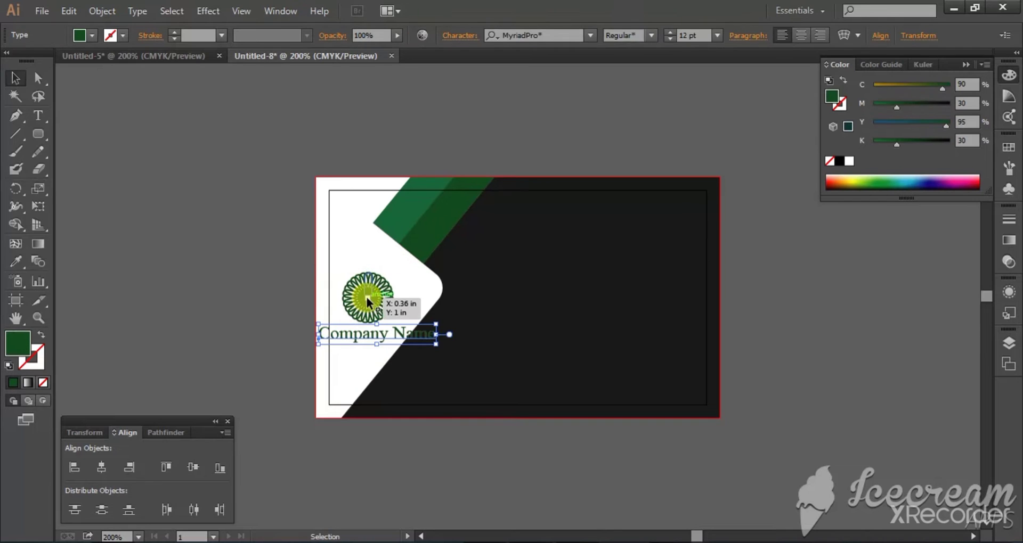
drag(368, 298, 365, 282)
drag(365, 280, 365, 278)
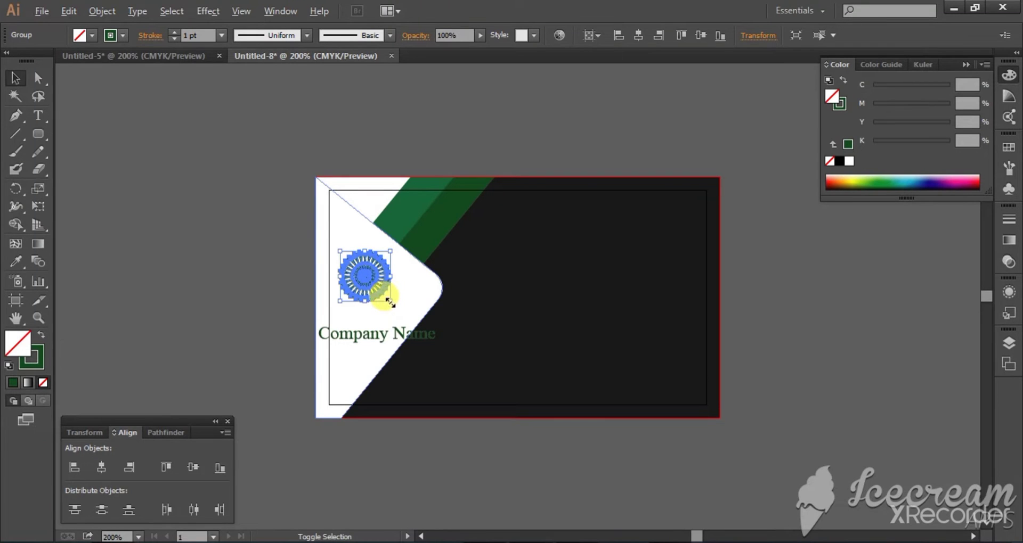
drag(391, 299, 363, 291)
click(294, 292)
Reduce the Company Name text to 10 pt and place it directly under the logo, inside the card's margin
drag(366, 330, 365, 300)
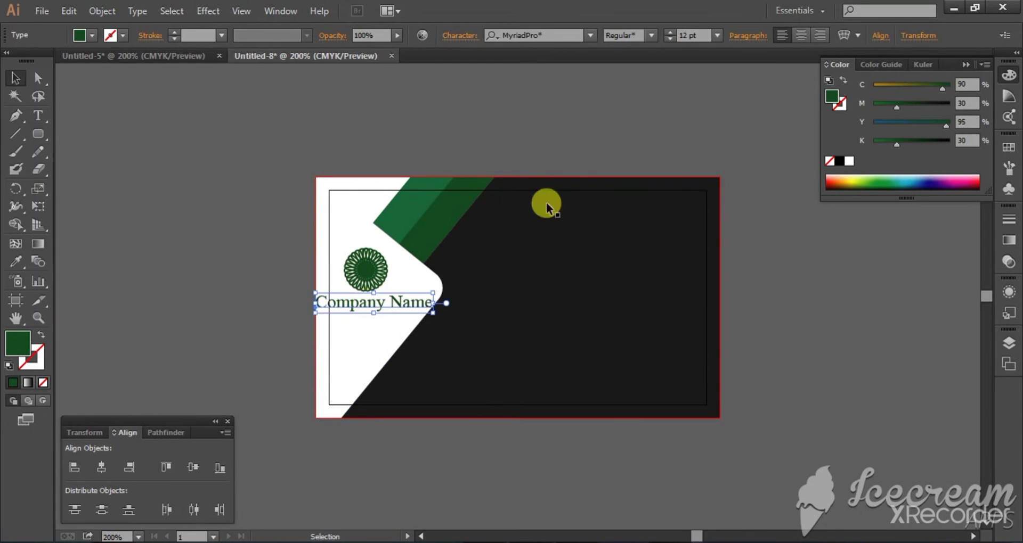
click(673, 40)
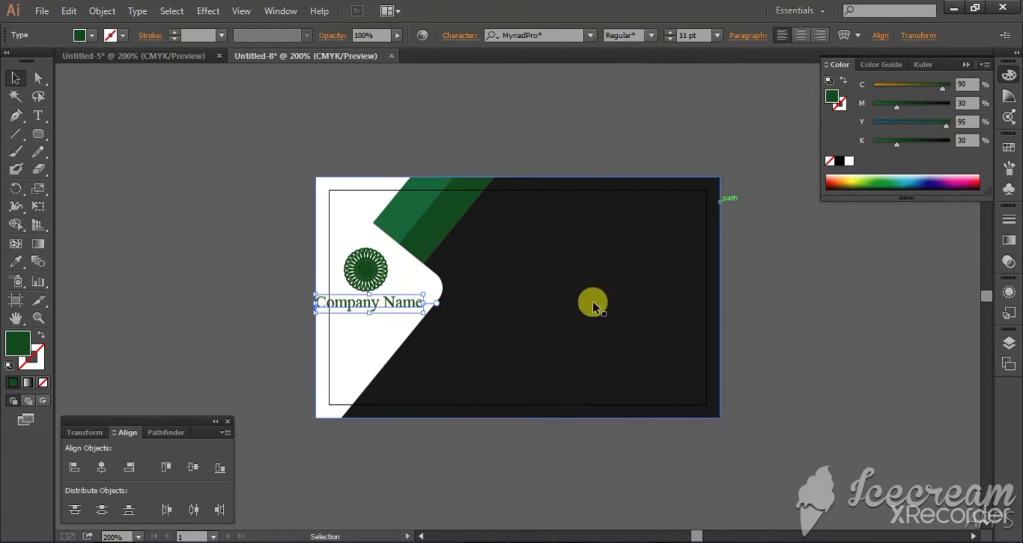
click(671, 39)
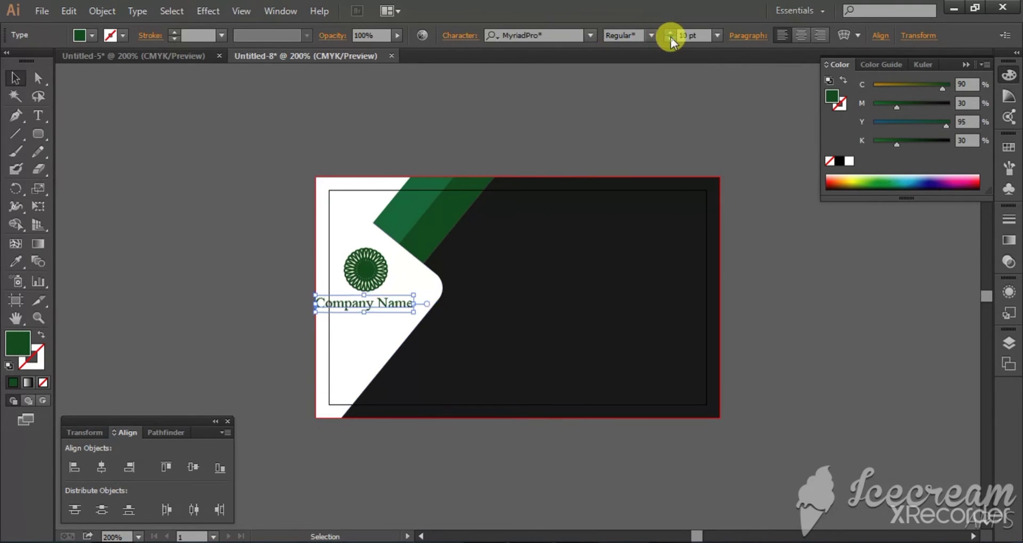
drag(372, 310, 387, 305)
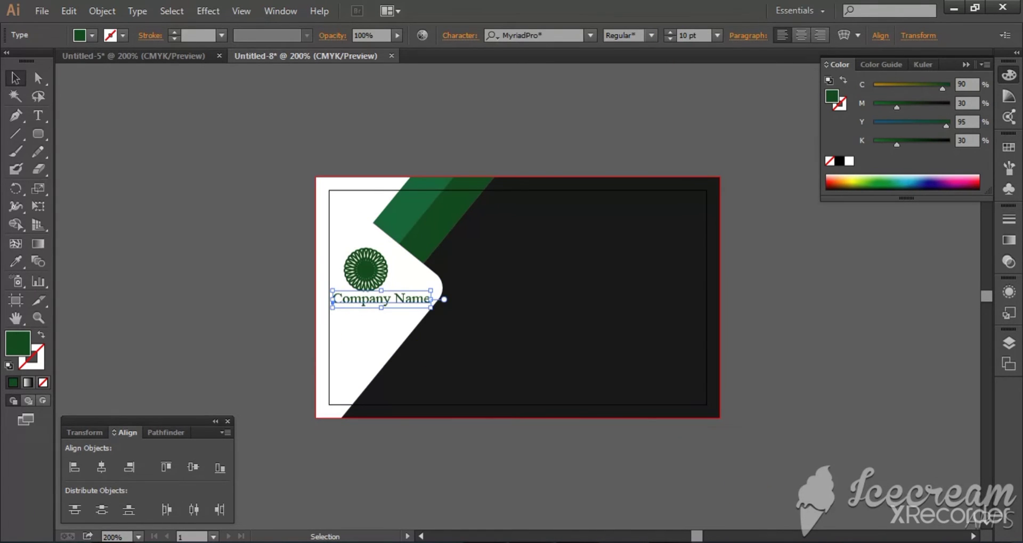
key(ctrl+plus)
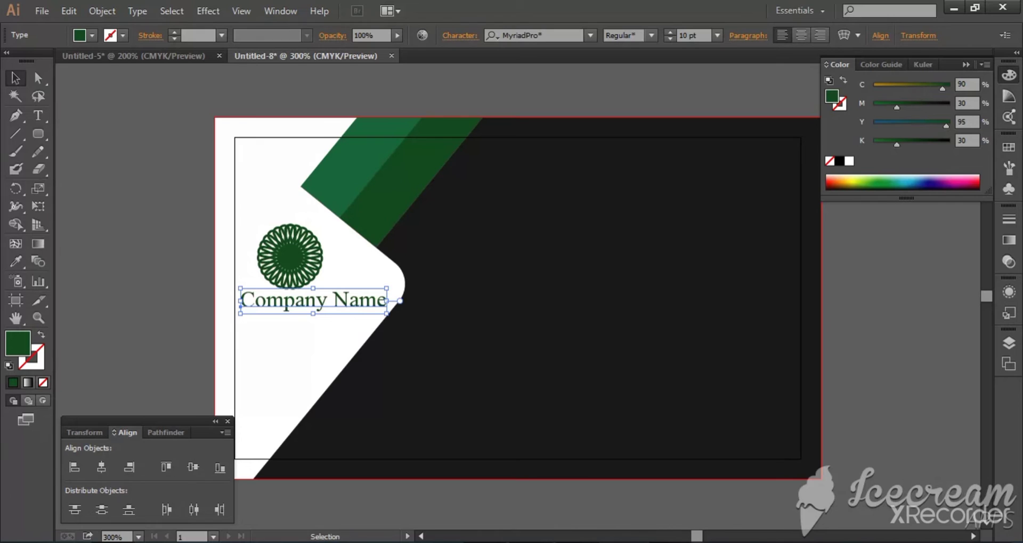
scroll(1002, 447, down, 1)
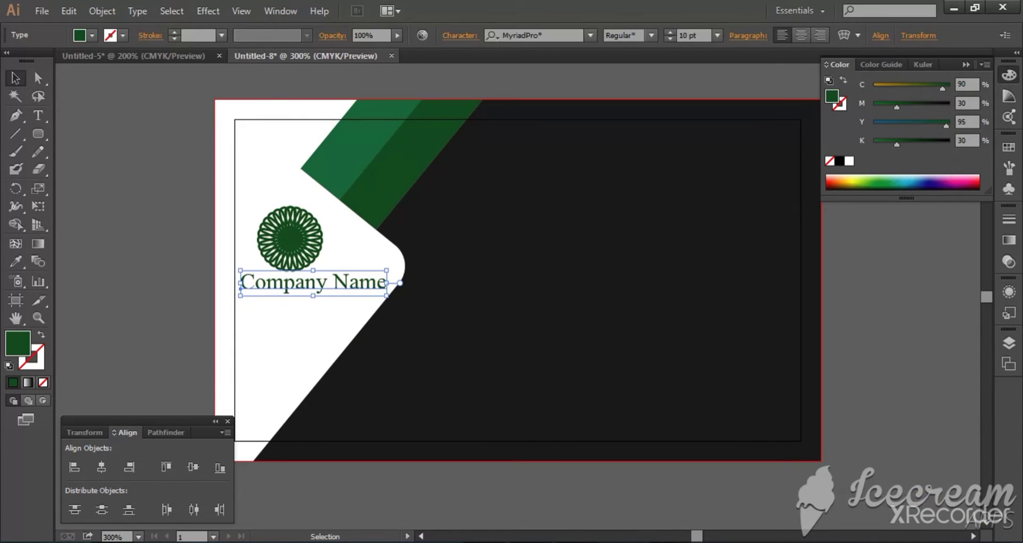
click(392, 520)
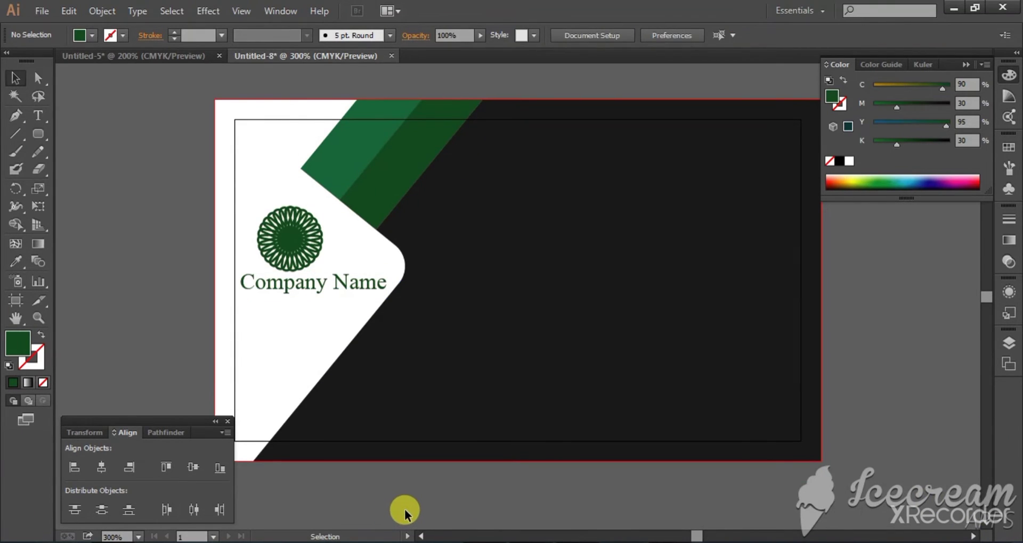
scroll(404, 513, down, 1)
scroll(427, 495, up, 2)
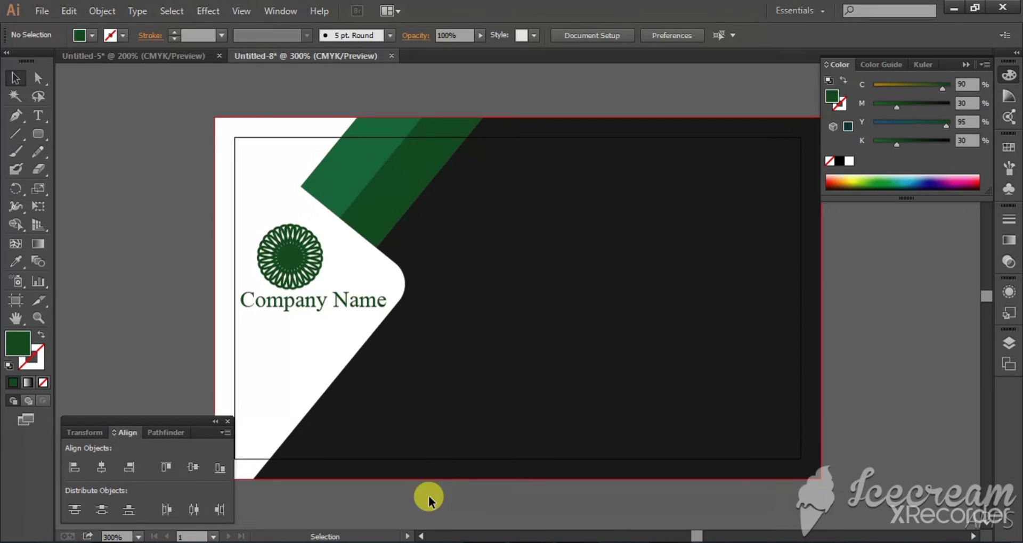
Copy the Your Name text from the Untitled-5 document onto the upper part of the dark area of the Untitled-8 card
click(177, 56)
click(558, 263)
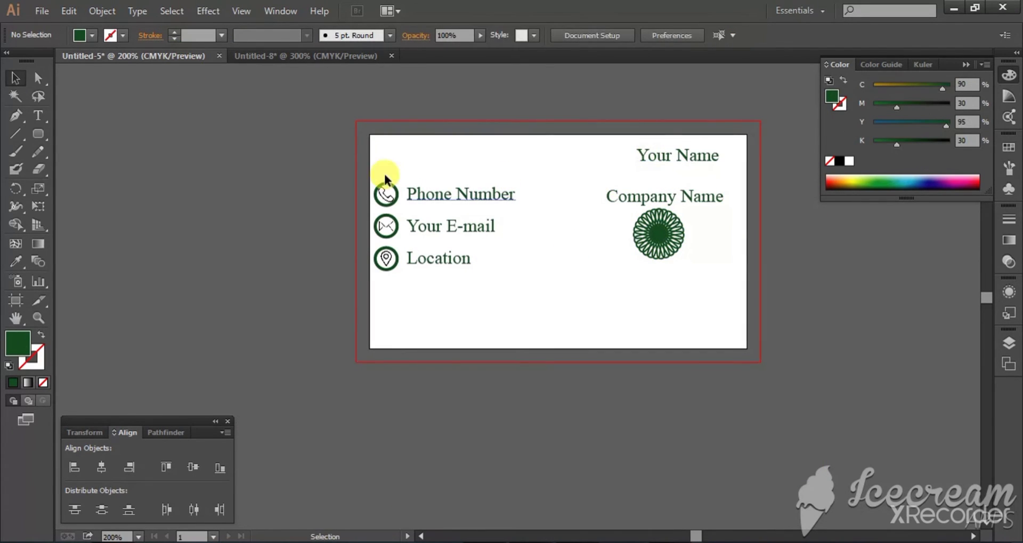
click(676, 157)
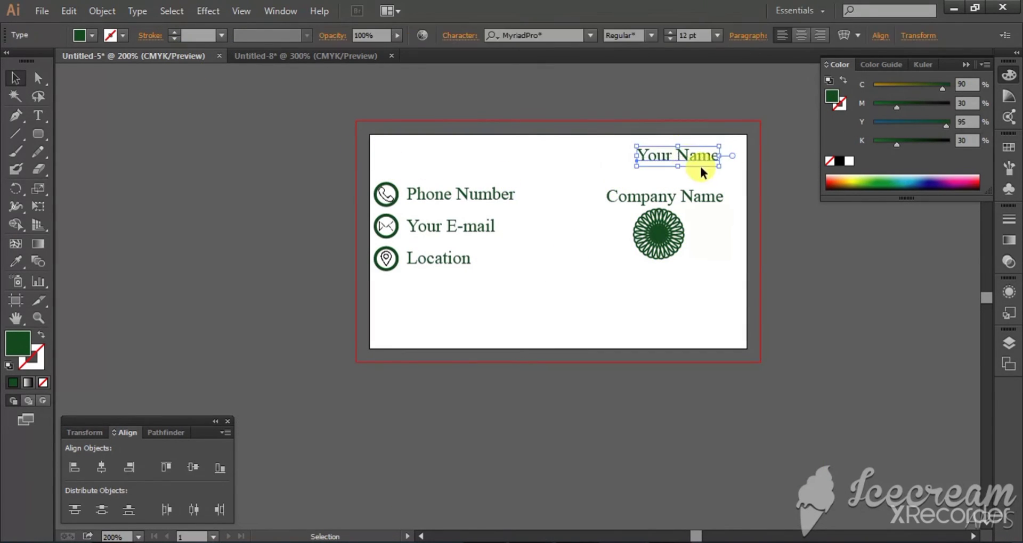
drag(700, 169, 478, 106)
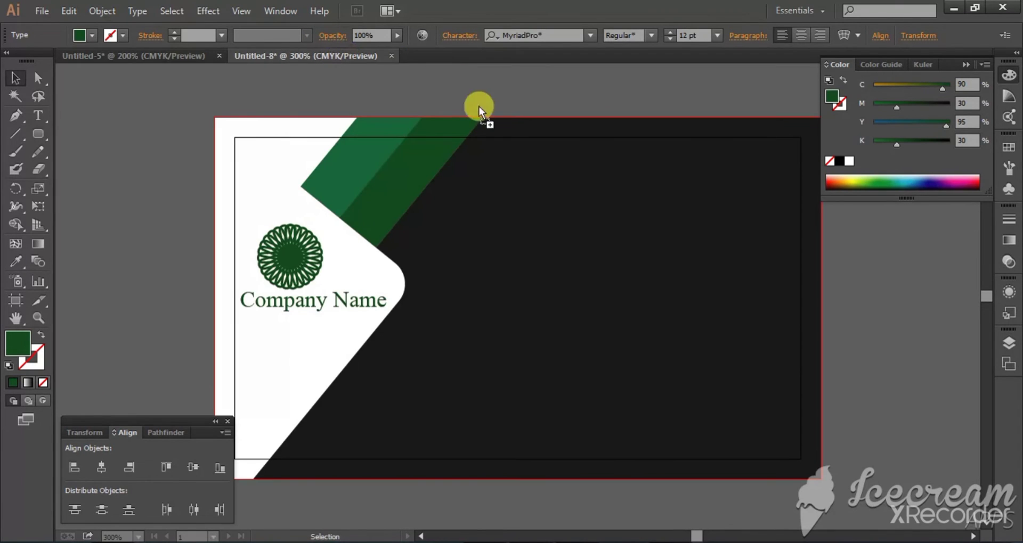
drag(691, 158, 694, 167)
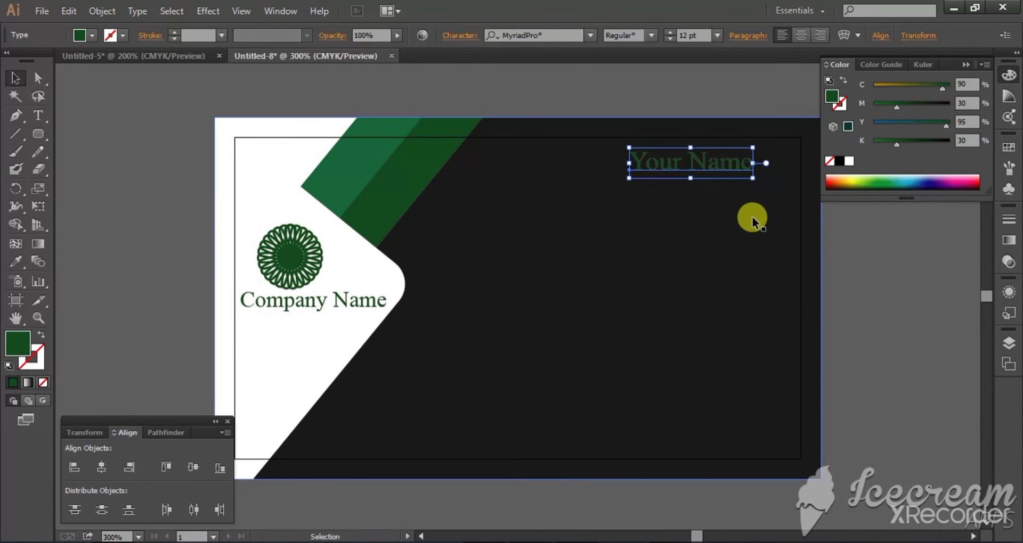
scroll(765, 224, down, 1)
click(948, 301)
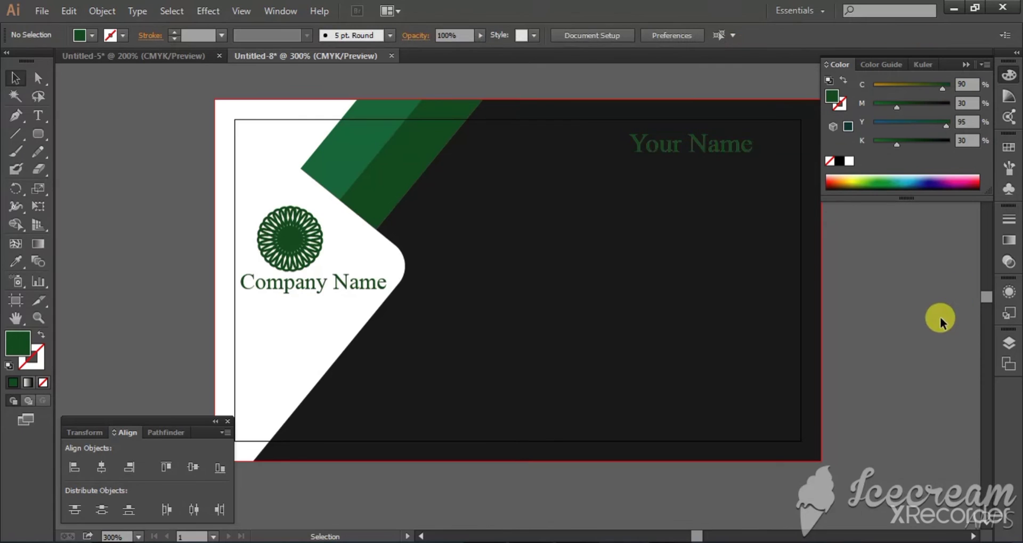
Recolour the Your Name text with a lighter green swatch adjusted to C 94, M 0, Y 100 and K 10
click(684, 153)
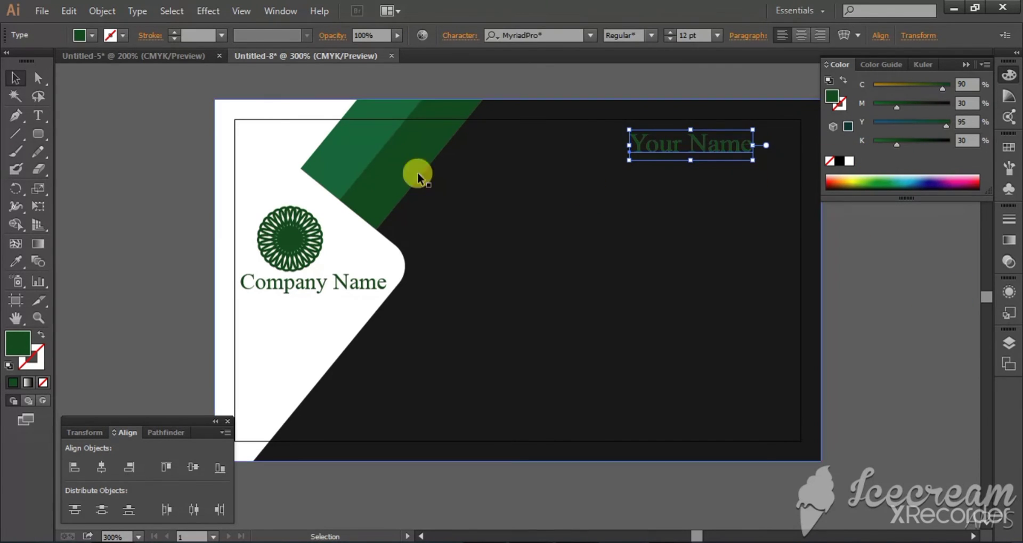
click(83, 35)
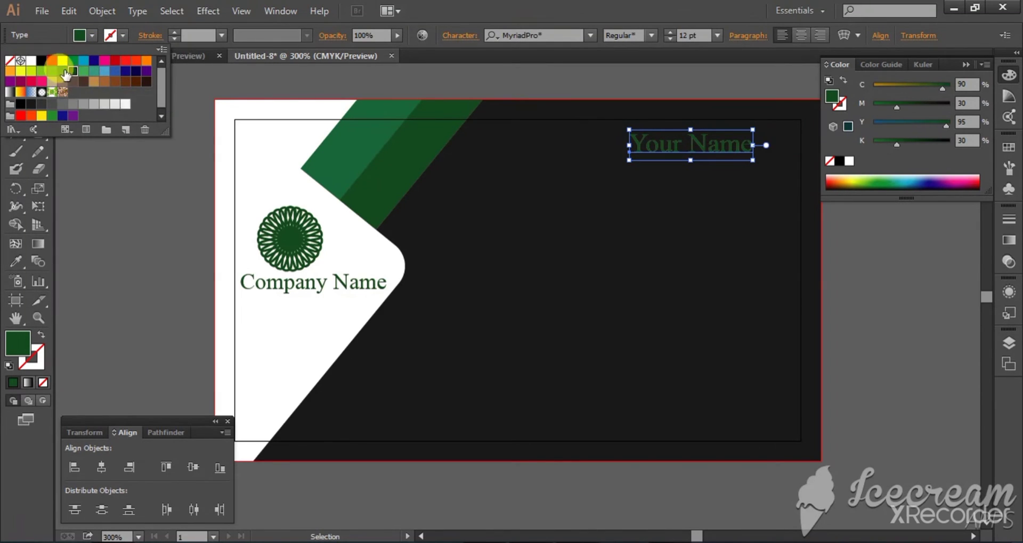
click(62, 71)
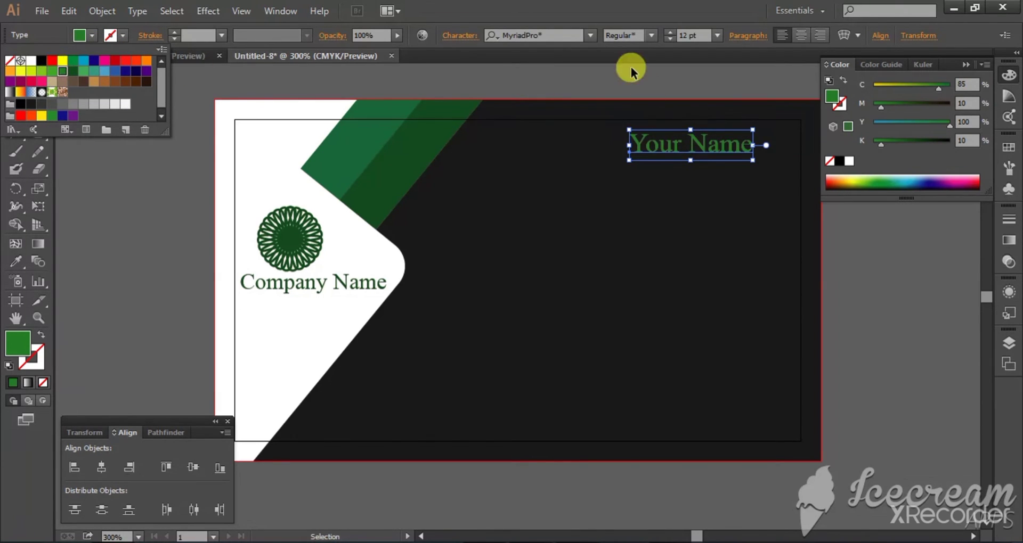
drag(880, 107, 869, 103)
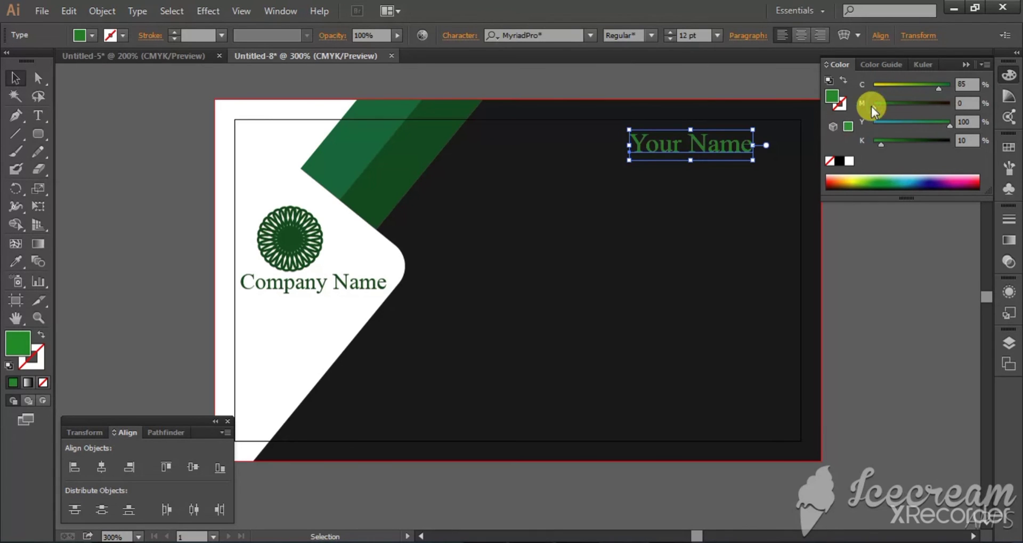
mouse_move(937, 87)
mouse_down()
mouse_move(916, 88)
mouse_move(937, 85)
mouse_up()
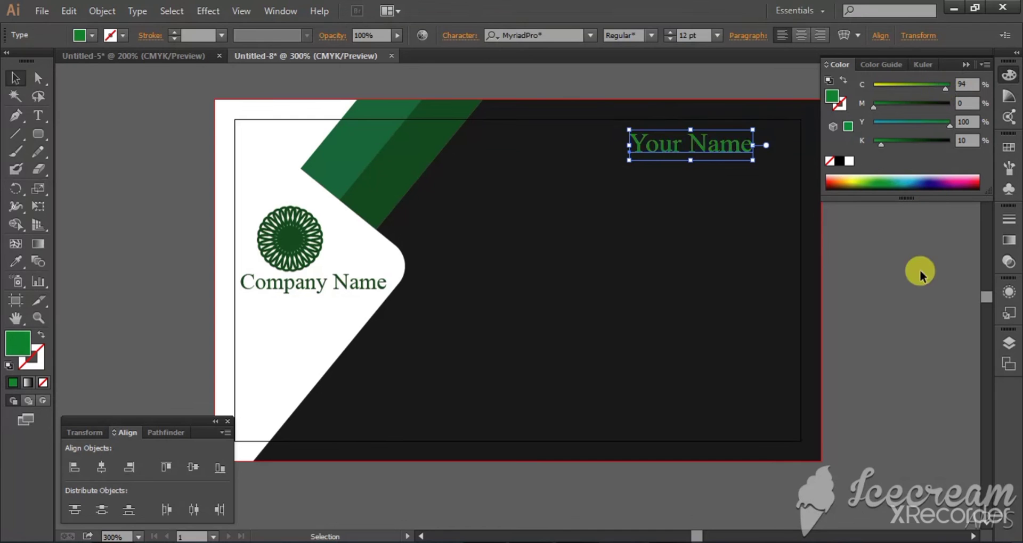
key(ctrl+shift+a)
scroll(784, 216, down, 1)
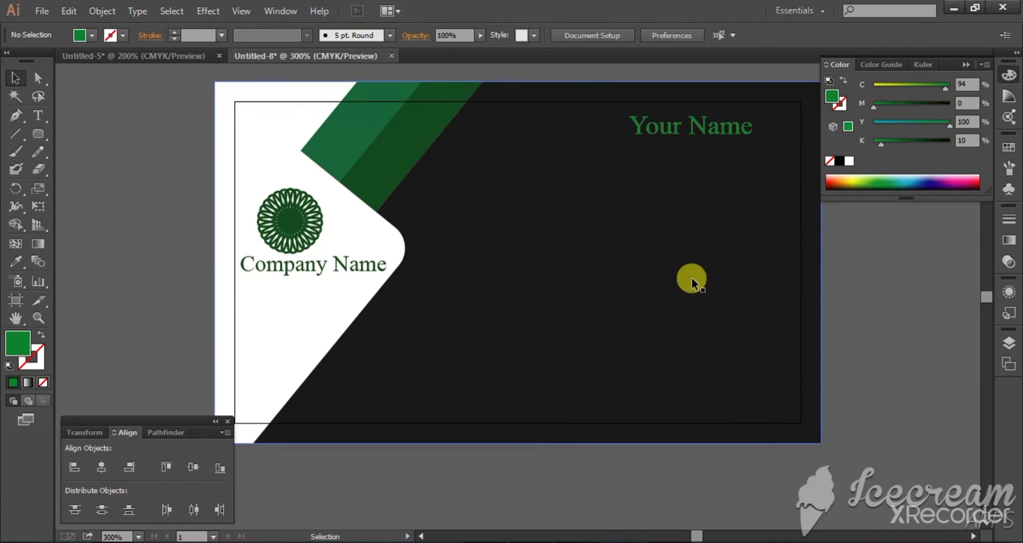
Copy the phone, e-mail and location icons with their texts from Untitled-5 onto the dark area of the Untitled-8 card, below Your Name
click(183, 55)
drag(373, 153, 491, 286)
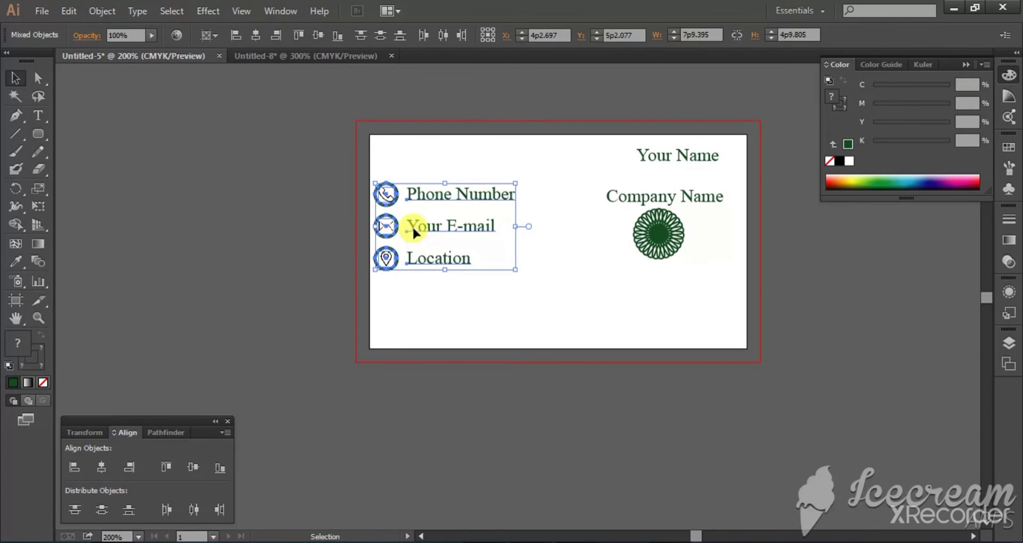
drag(436, 229, 402, 97)
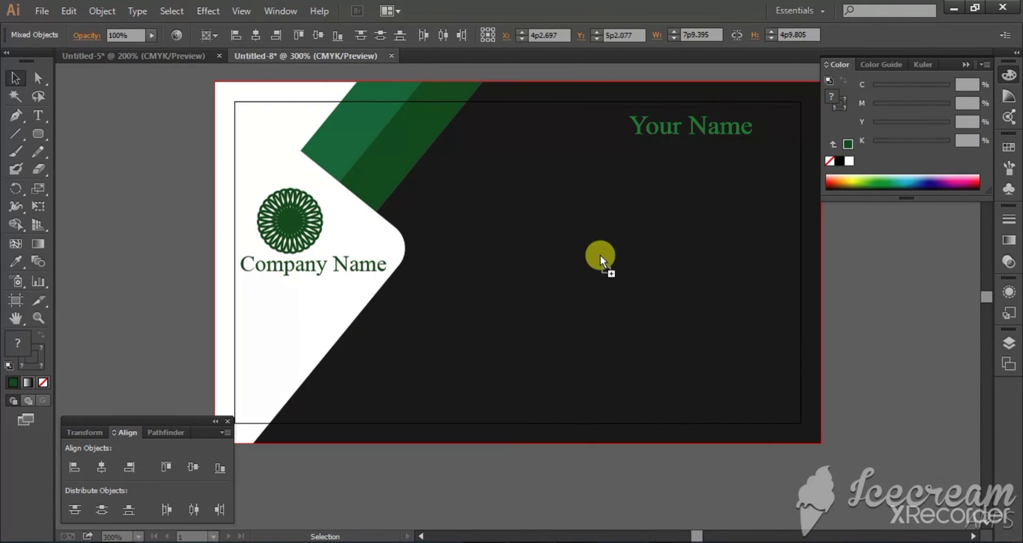
drag(599, 259, 599, 266)
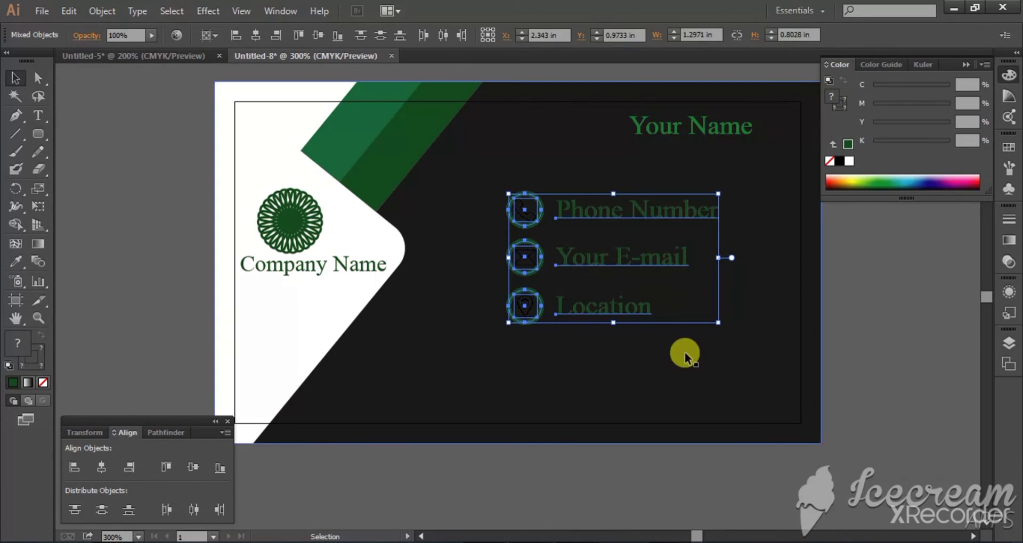
click(652, 357)
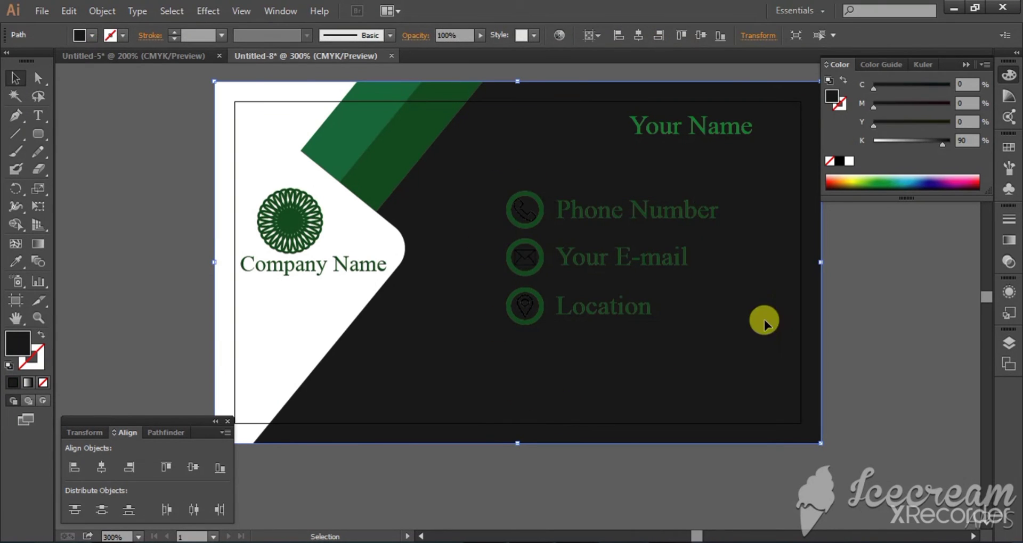
Bring the phone icon group beside the Phone Number text to the front
scroll(764, 323, down, 1)
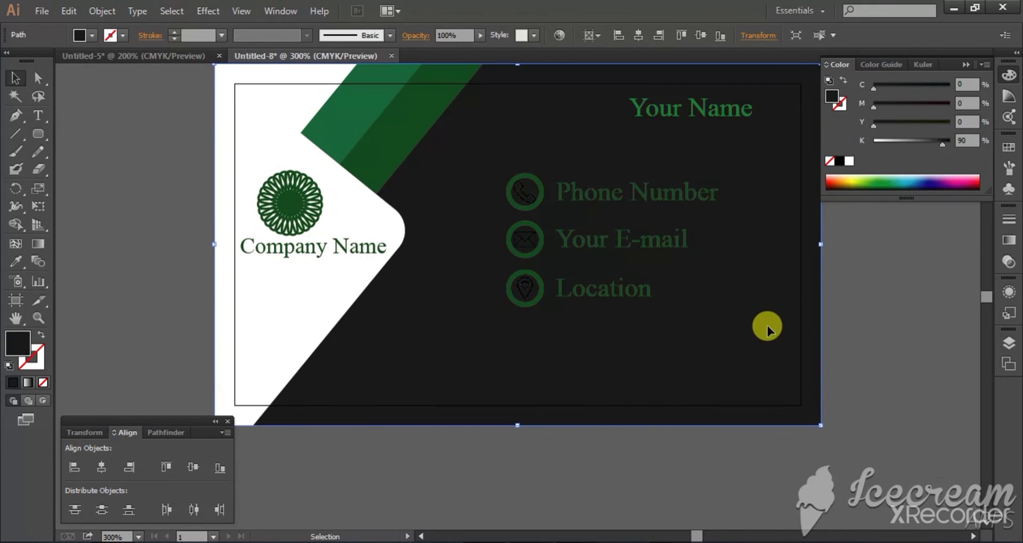
click(524, 196)
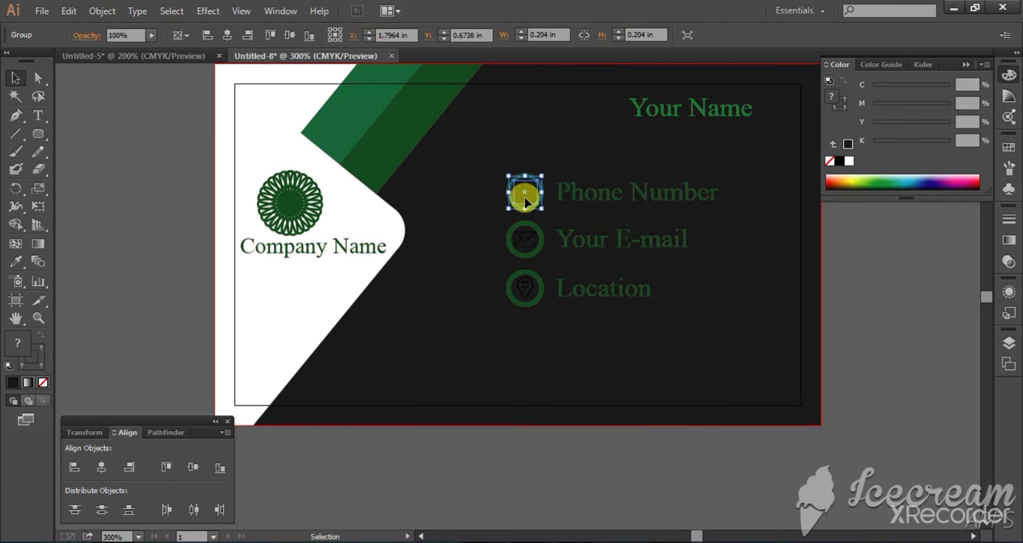
key(ctrl+shift+bracketright)
click(714, 338)
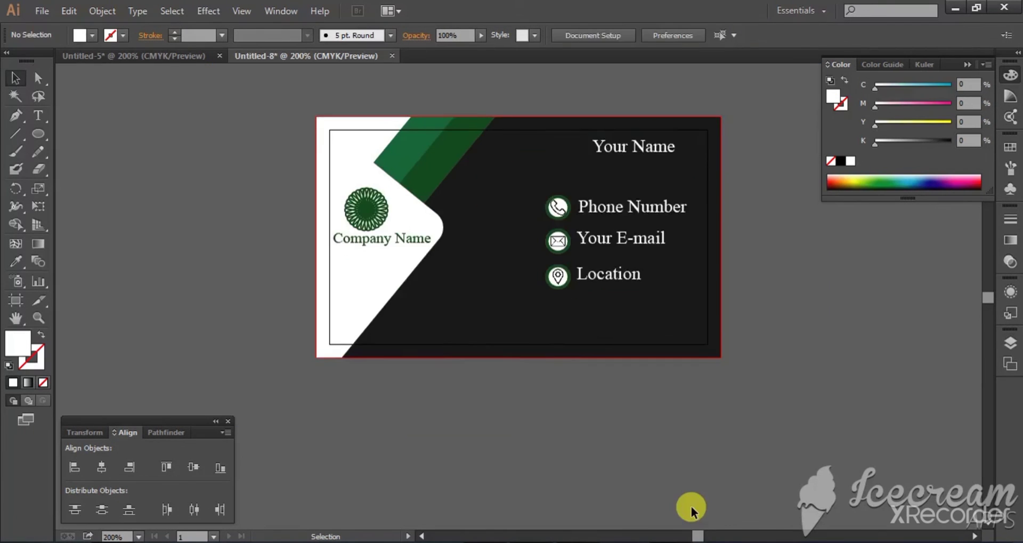
scroll(687, 506, up, 3)
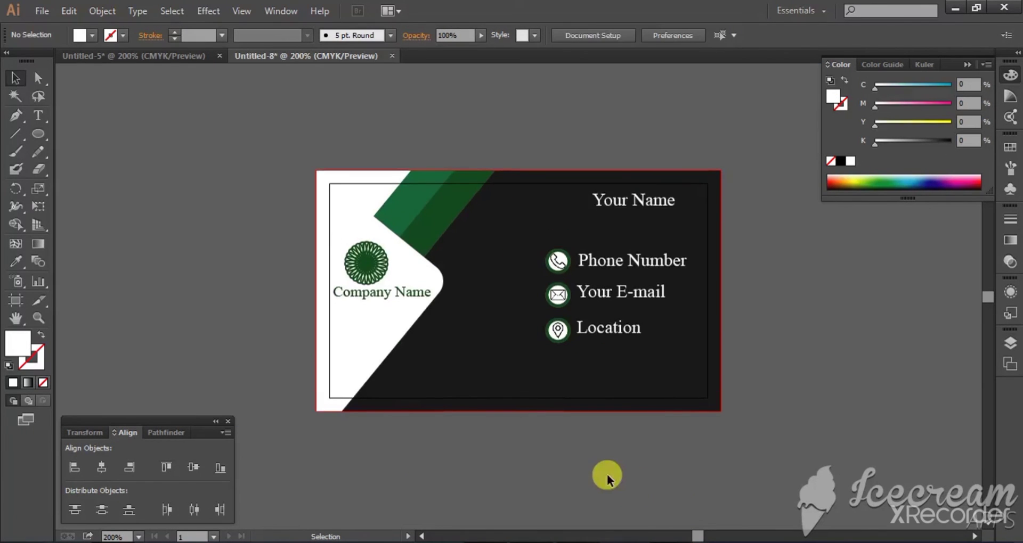
scroll(580, 472, down, 2)
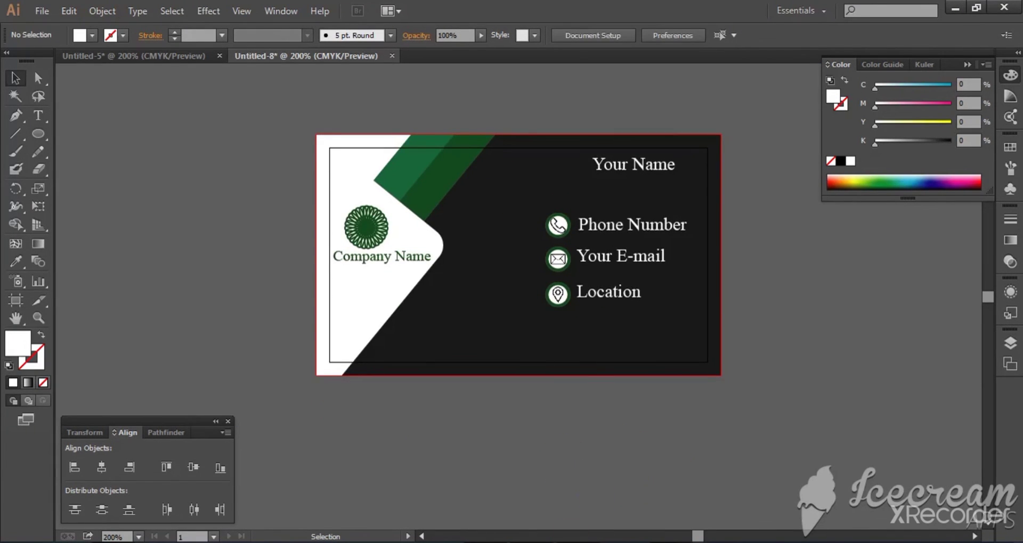